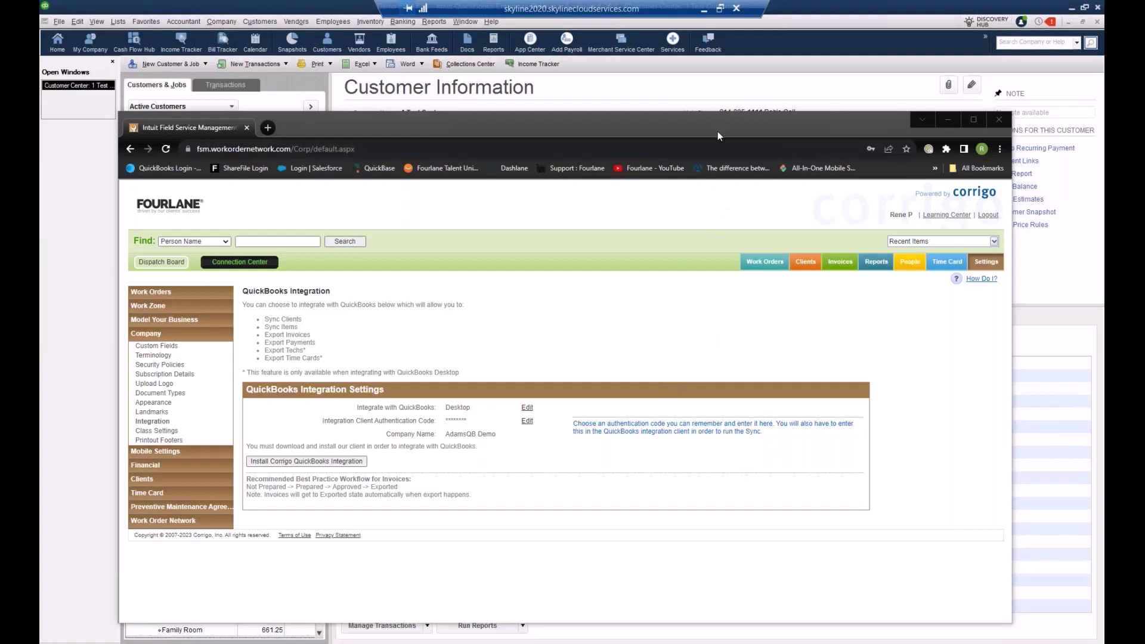
Maximize the Corrigo browser window showing the QuickBooks Integration settings
left_click(971, 120)
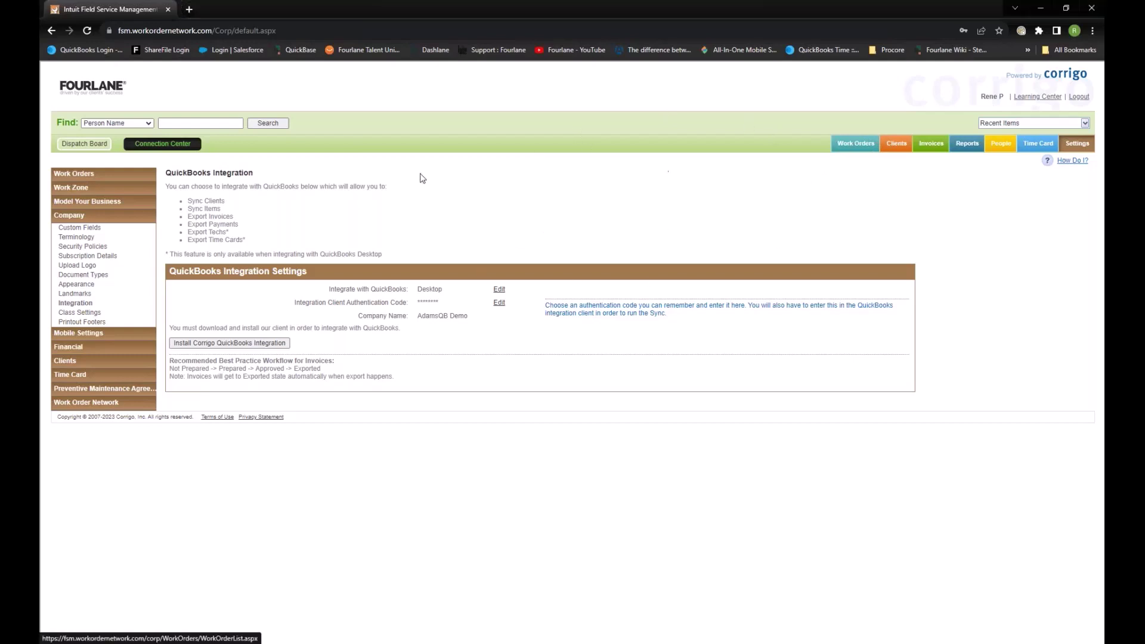
Review completed work order 12-0010923's details, then go back to the Completed work orders list
left_click(846, 144)
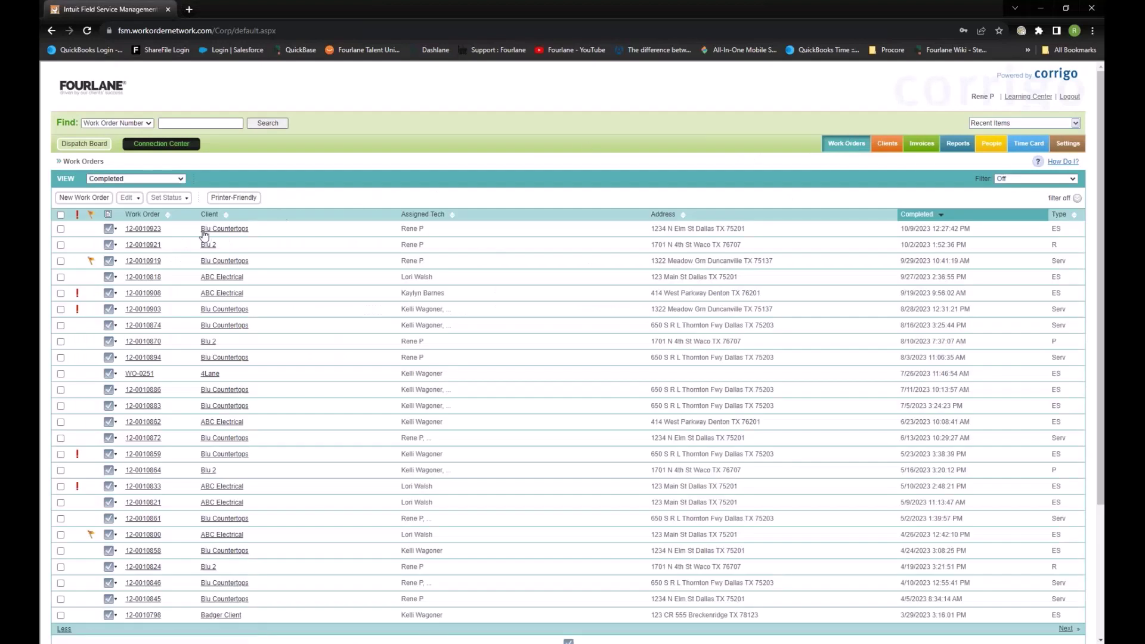
mouse_move(145, 231)
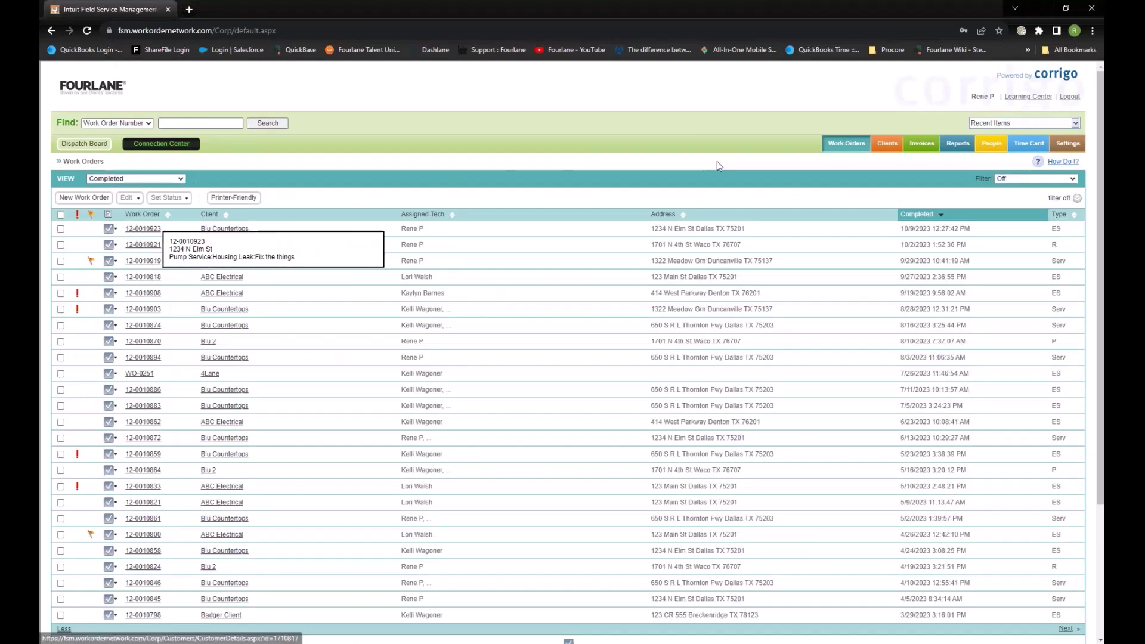
left_click(270, 230)
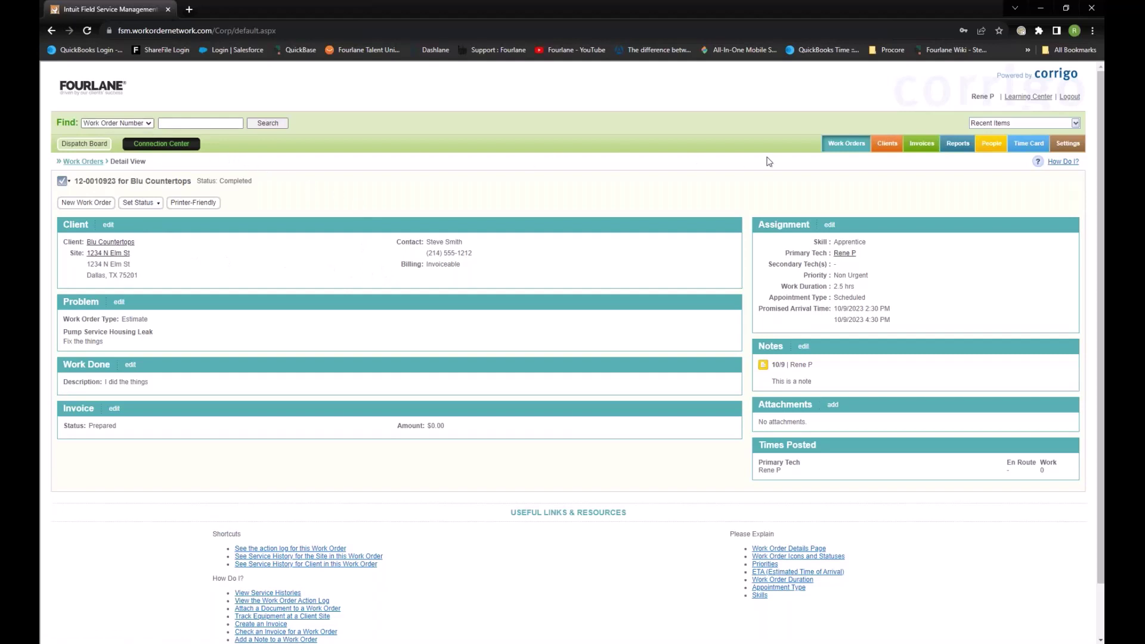
left_click(82, 162)
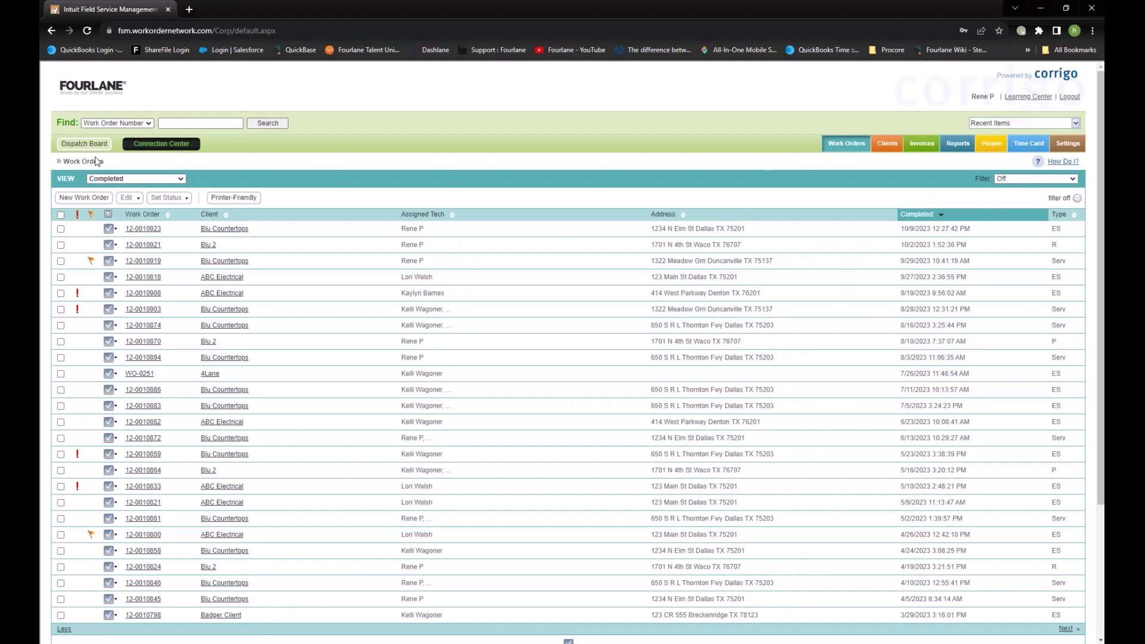
left_click(73, 197)
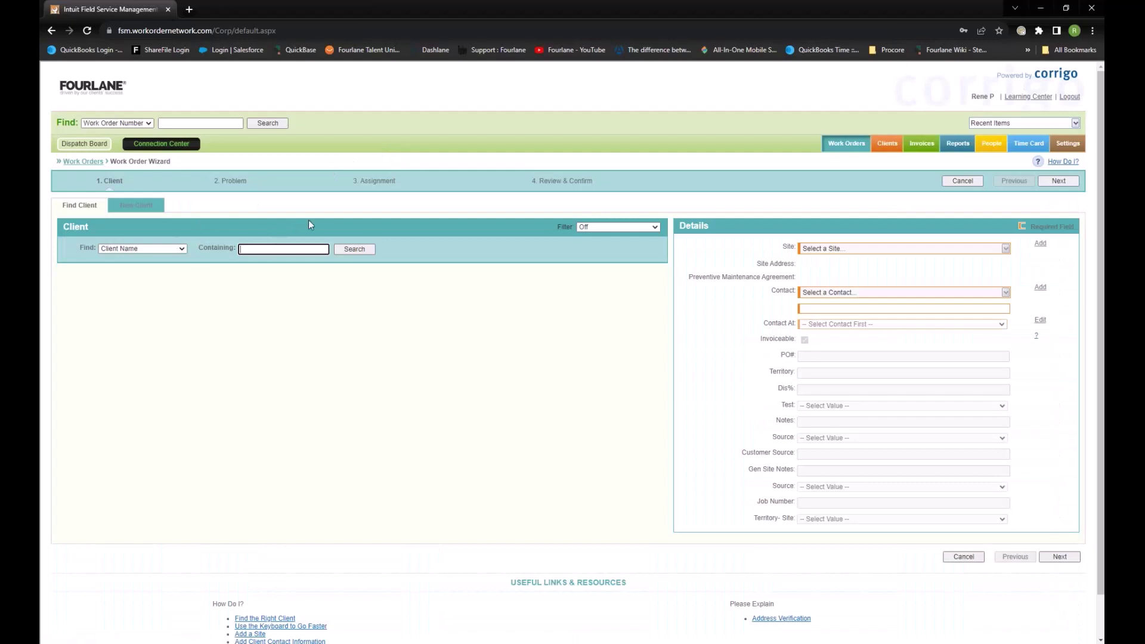
type("Blu")
left_click(341, 248)
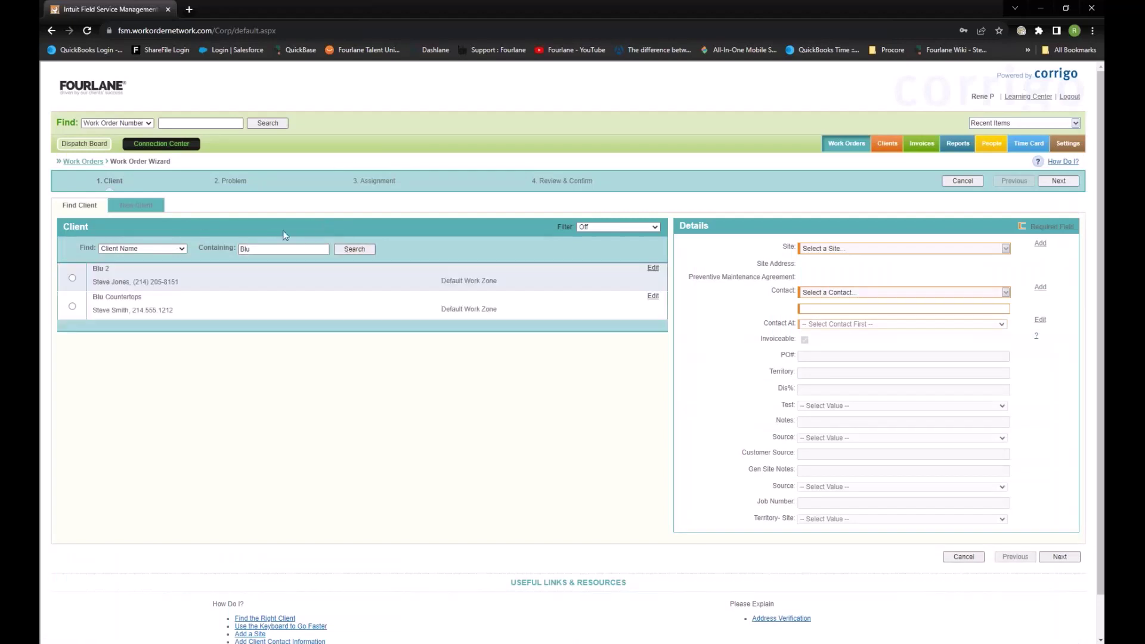
left_click(136, 309)
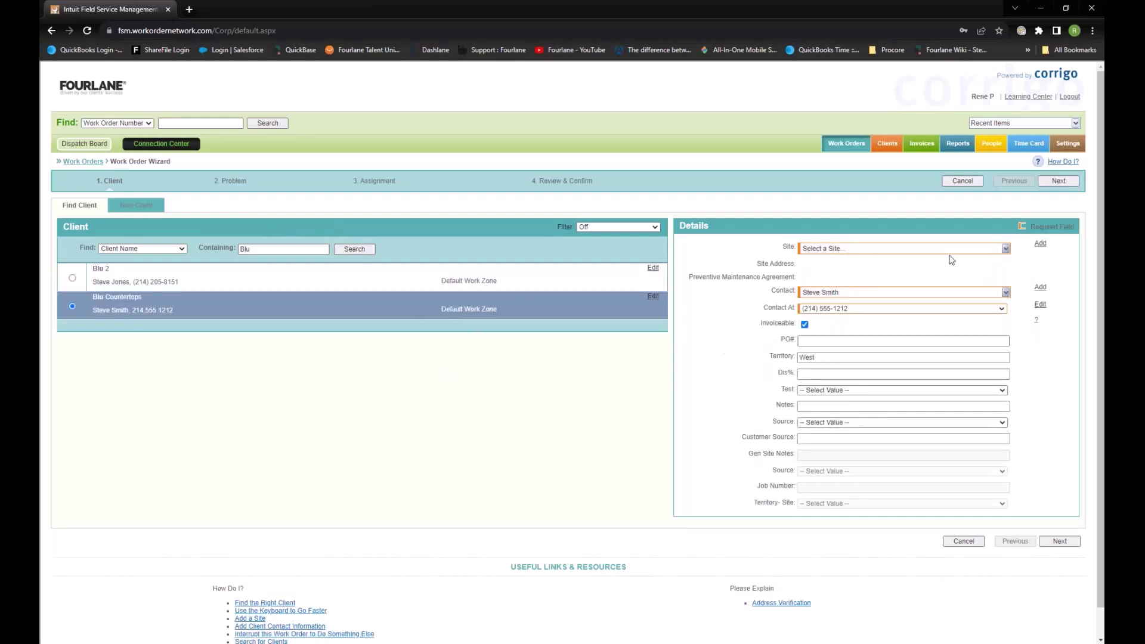
left_click(1005, 249)
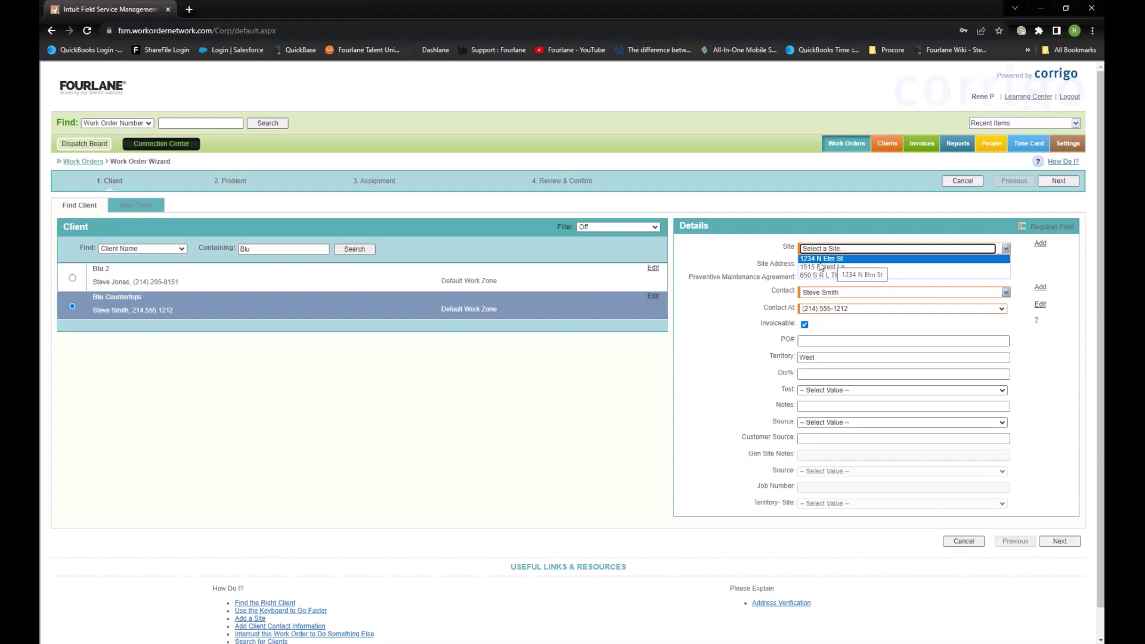
left_click(826, 266)
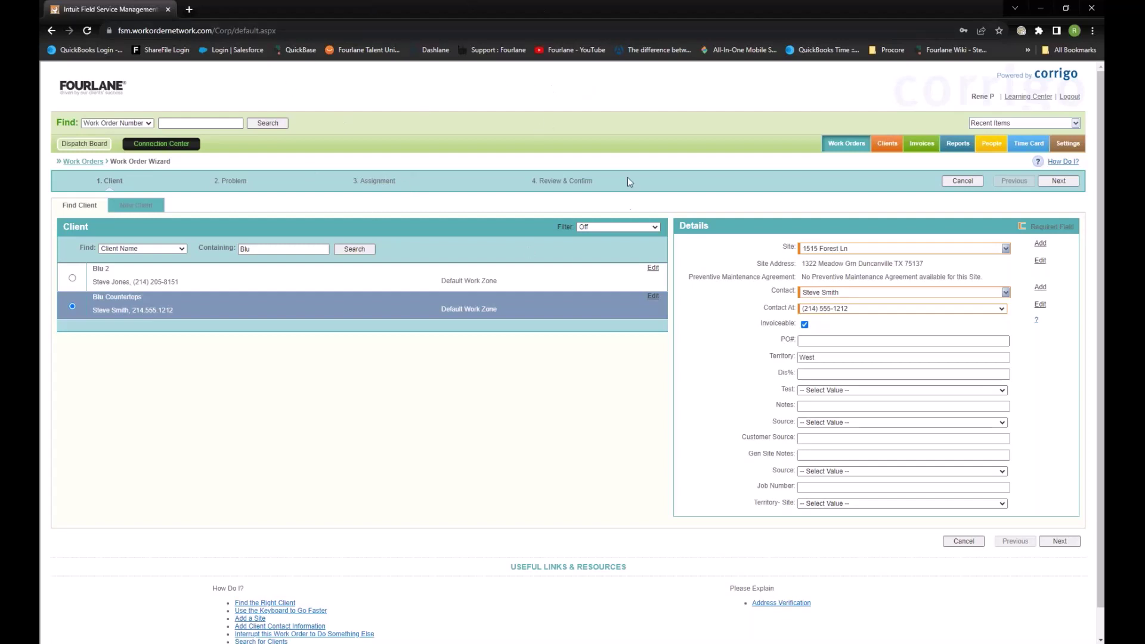
View Corrigo's Work Order Settings, then minimize the browser to bring QuickBooks forward
left_click(1067, 143)
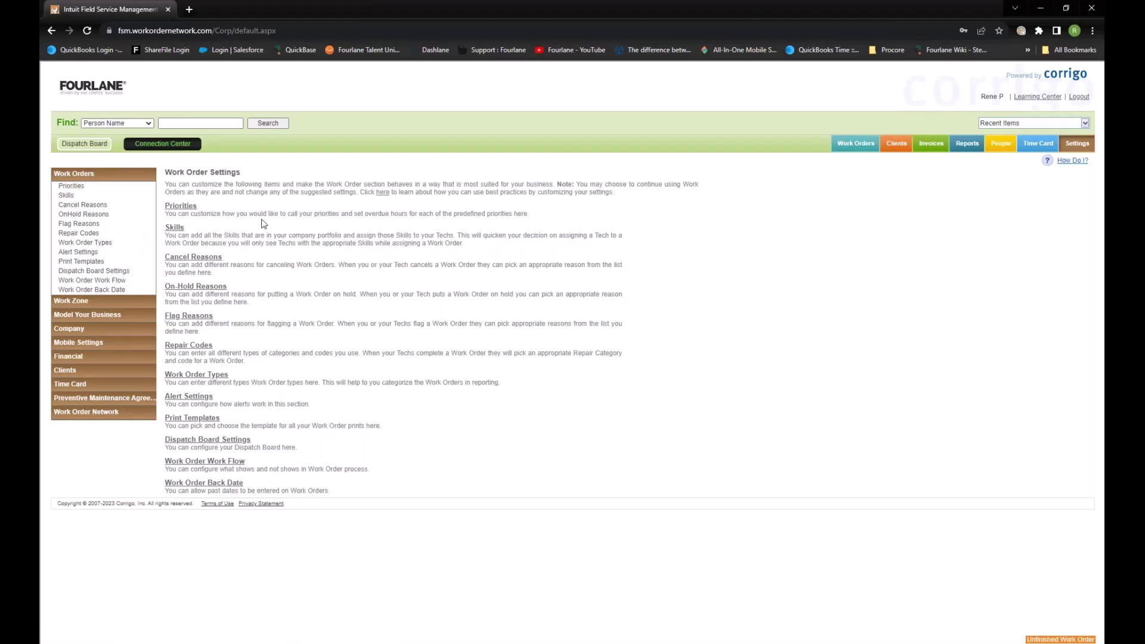
left_click(1041, 10)
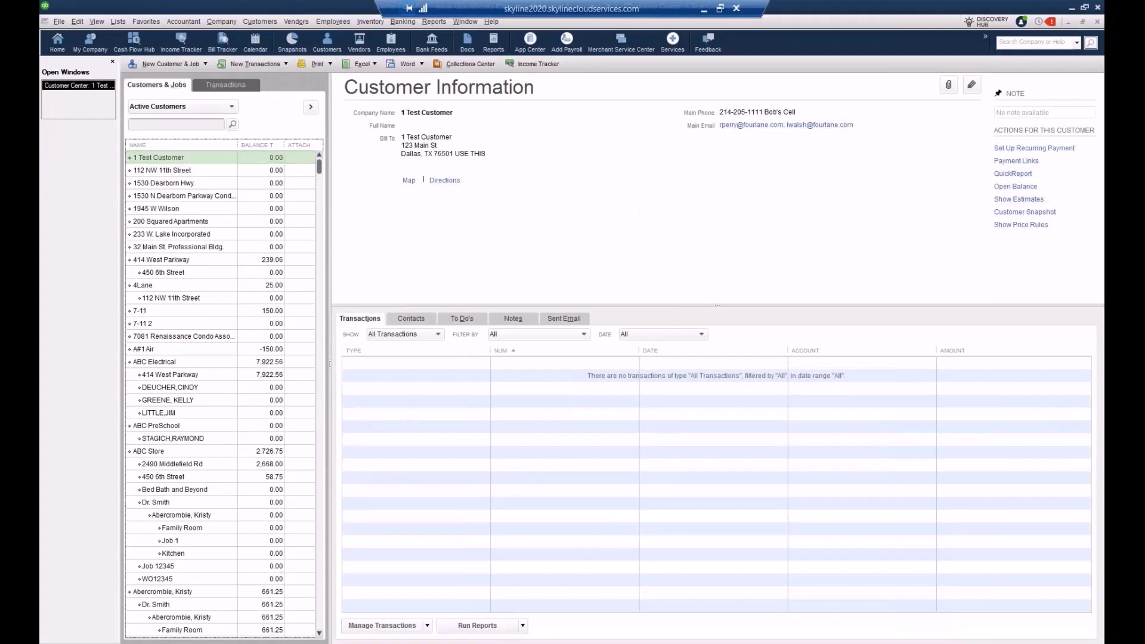
Open 1 Test Customer from the Customer Center in the Edit Customer window
mouse_move(202, 636)
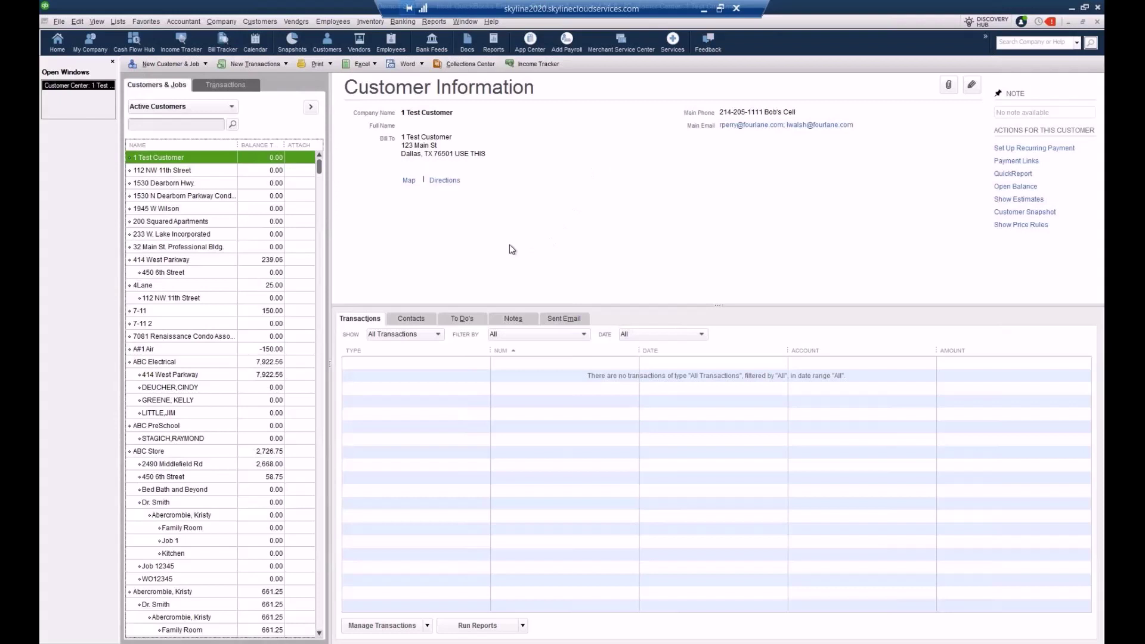
double_click(198, 157)
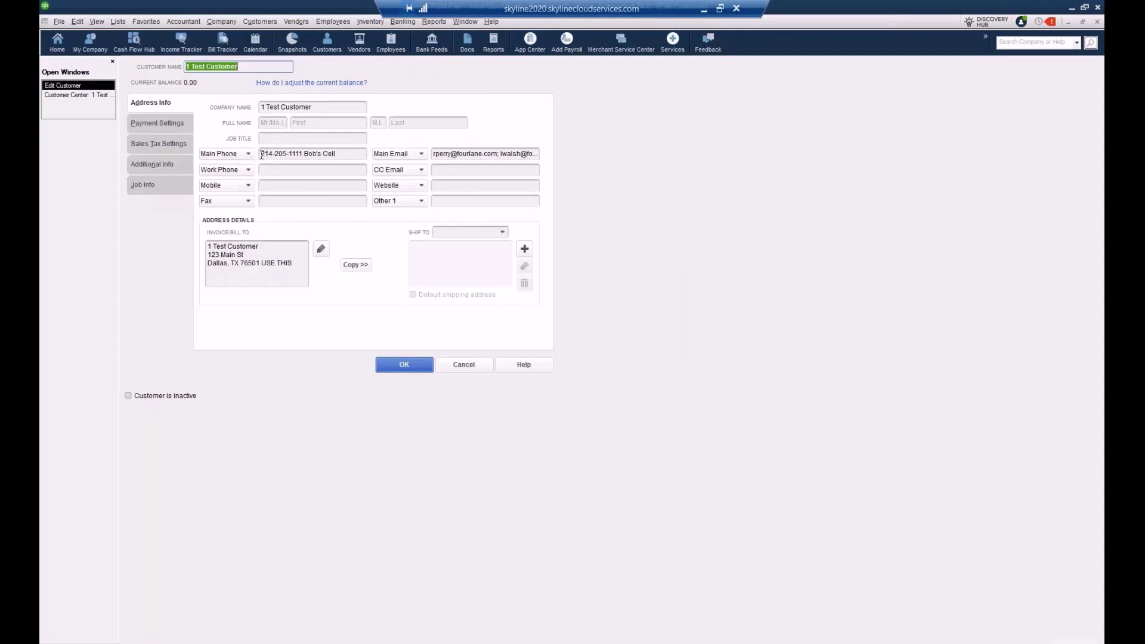
left_click_drag(261, 155, 305, 155)
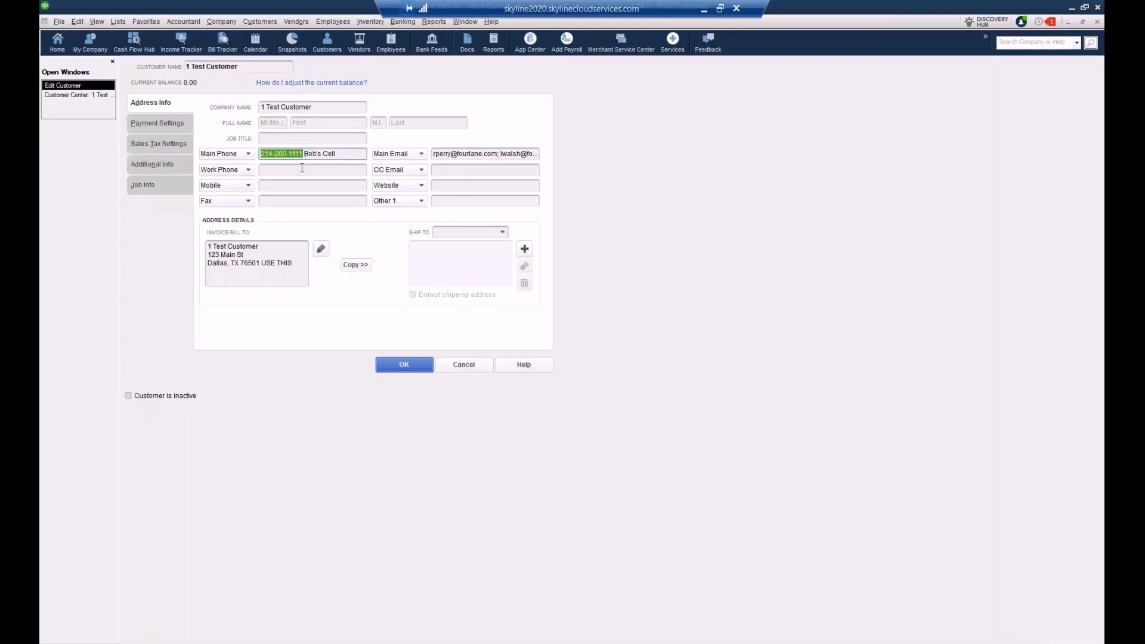
left_click(302, 153)
left_click_drag(303, 154, 346, 159)
key("Home")
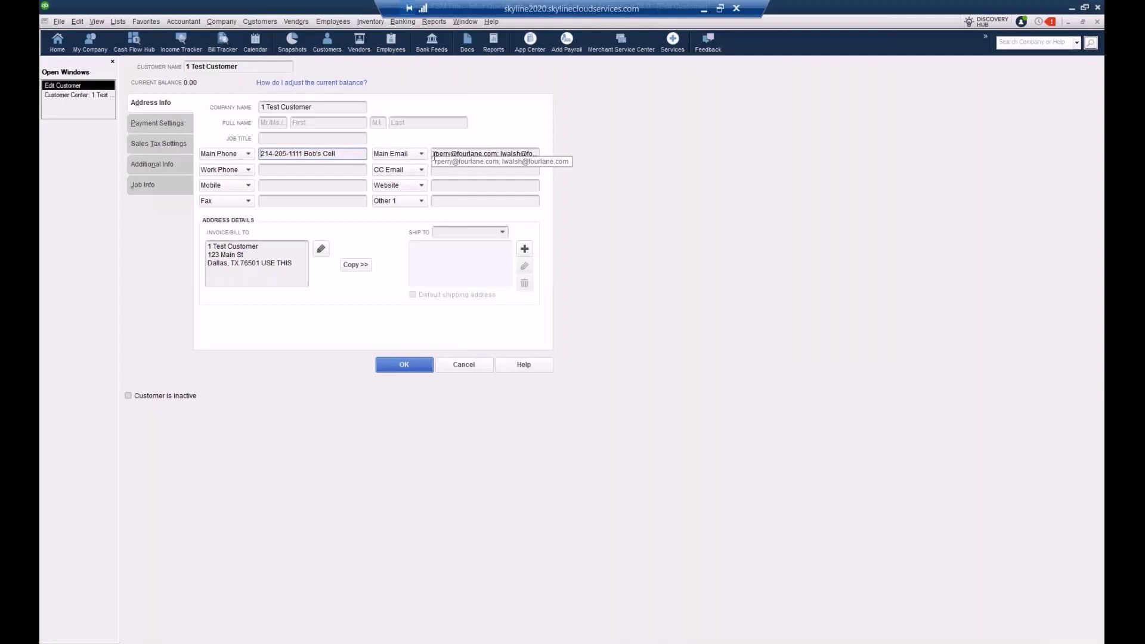
left_click_drag(434, 156, 563, 158)
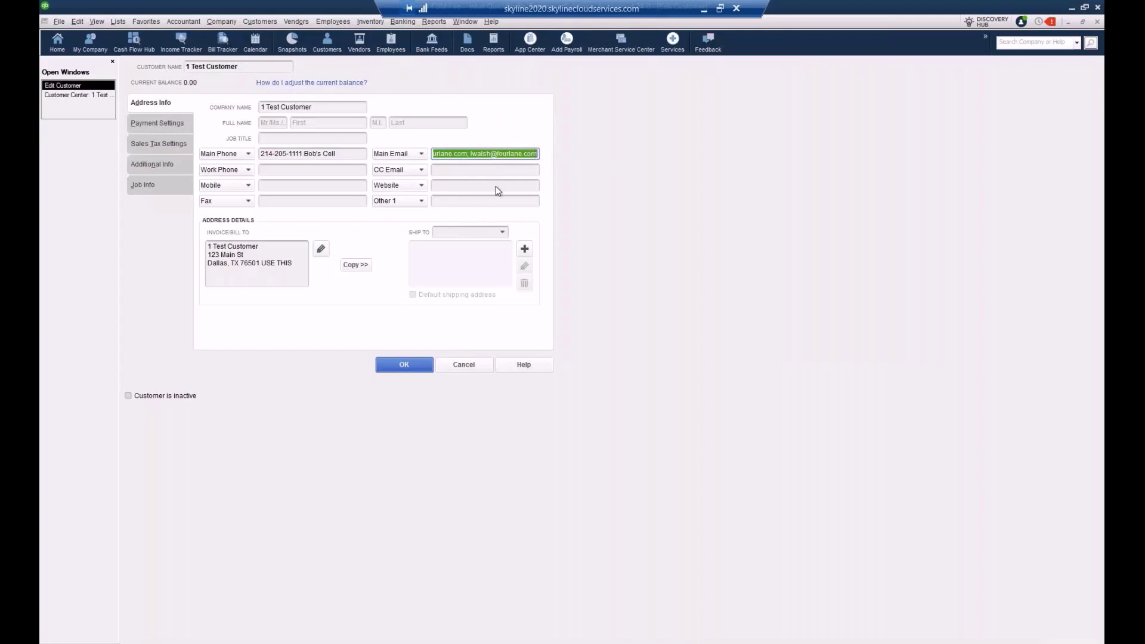
key("Home")
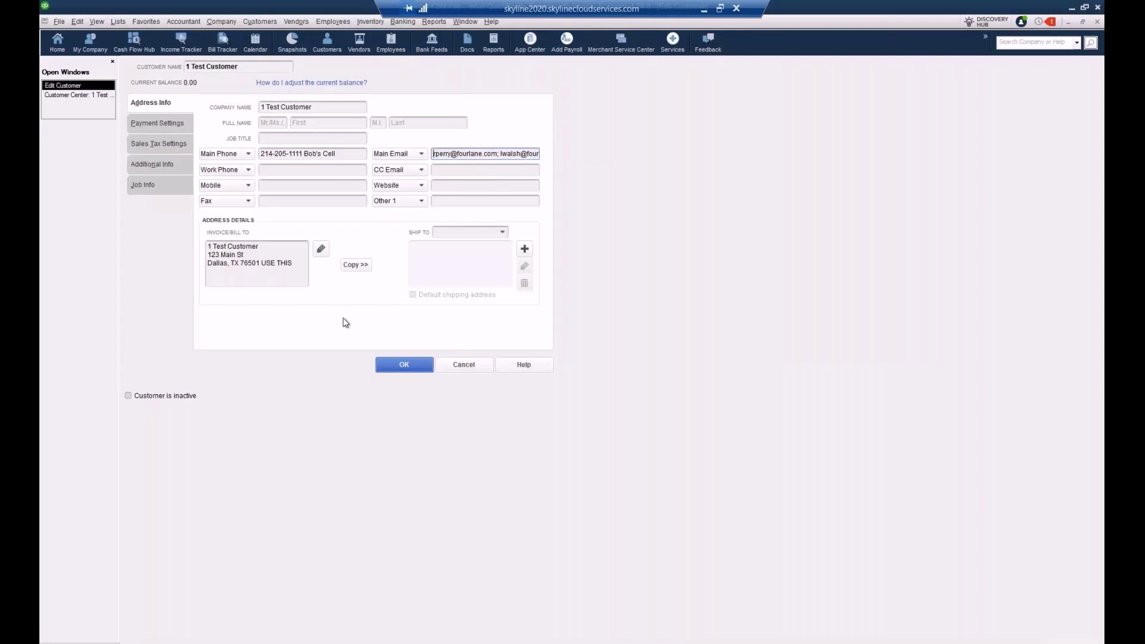
Move 'USE THIS' from the bill-to address's City line into the Zip / Postal Code field
left_click(320, 249)
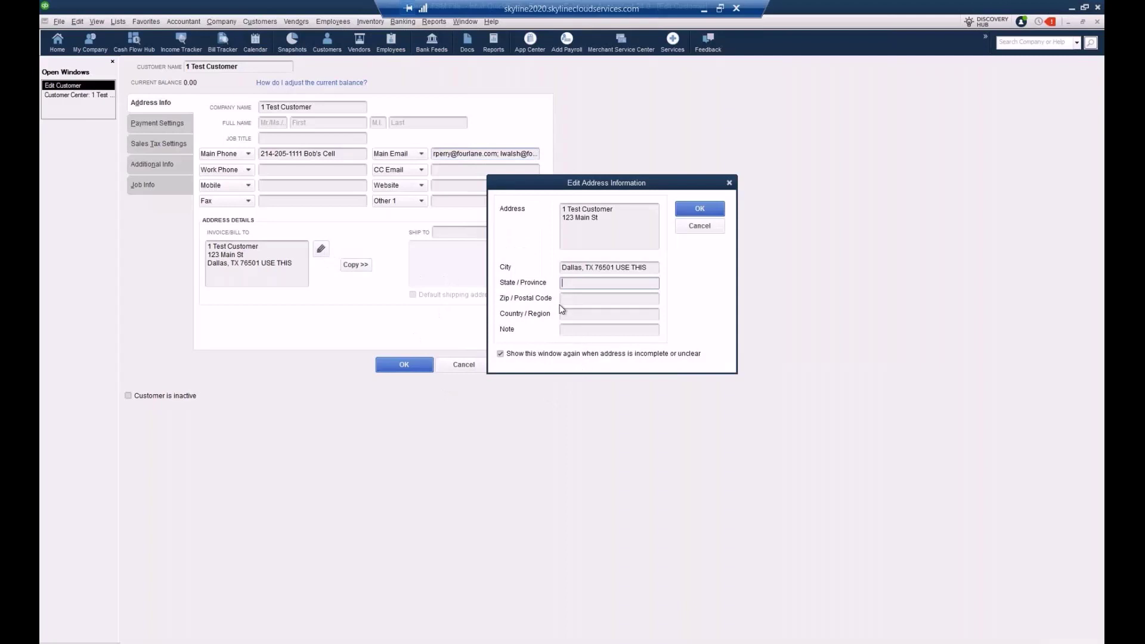
left_click(572, 269)
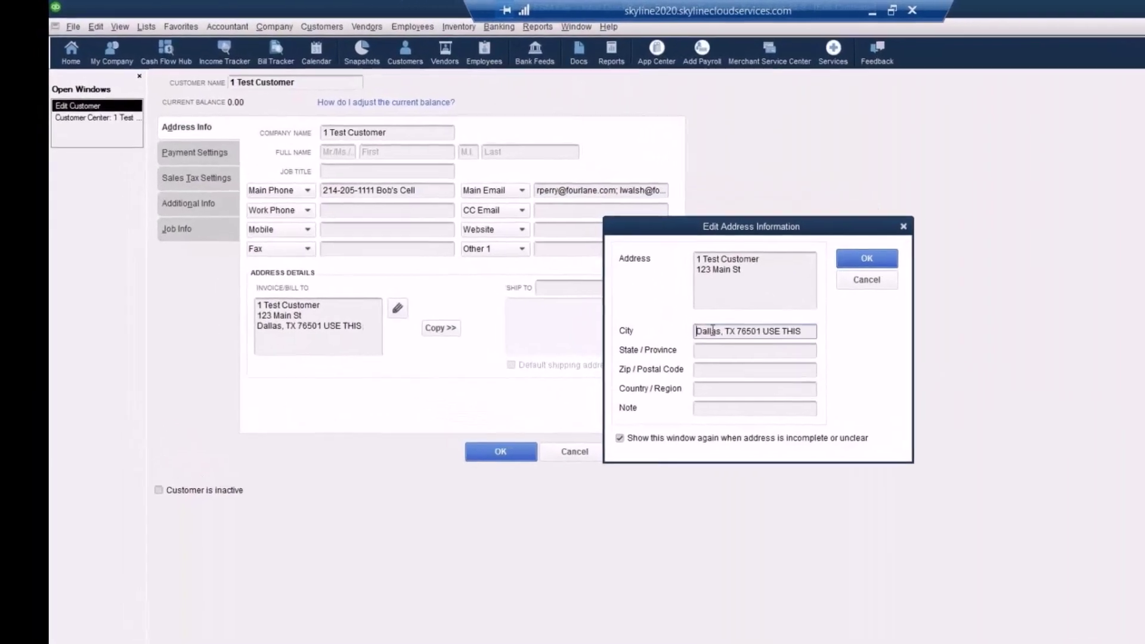
left_click_drag(712, 329, 812, 330)
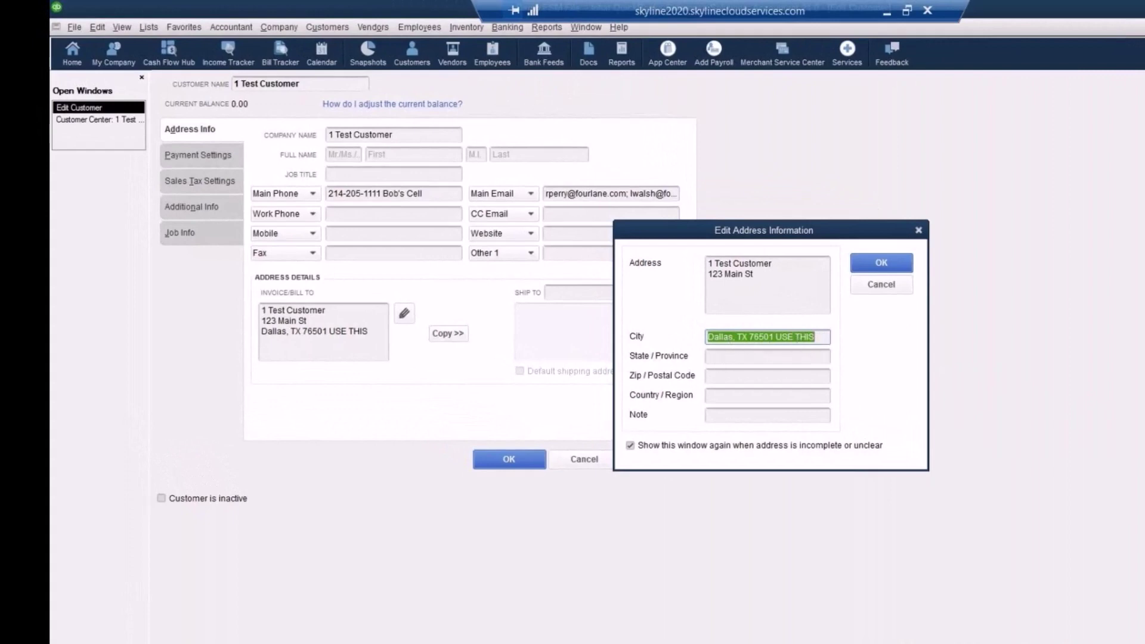
left_click(709, 375)
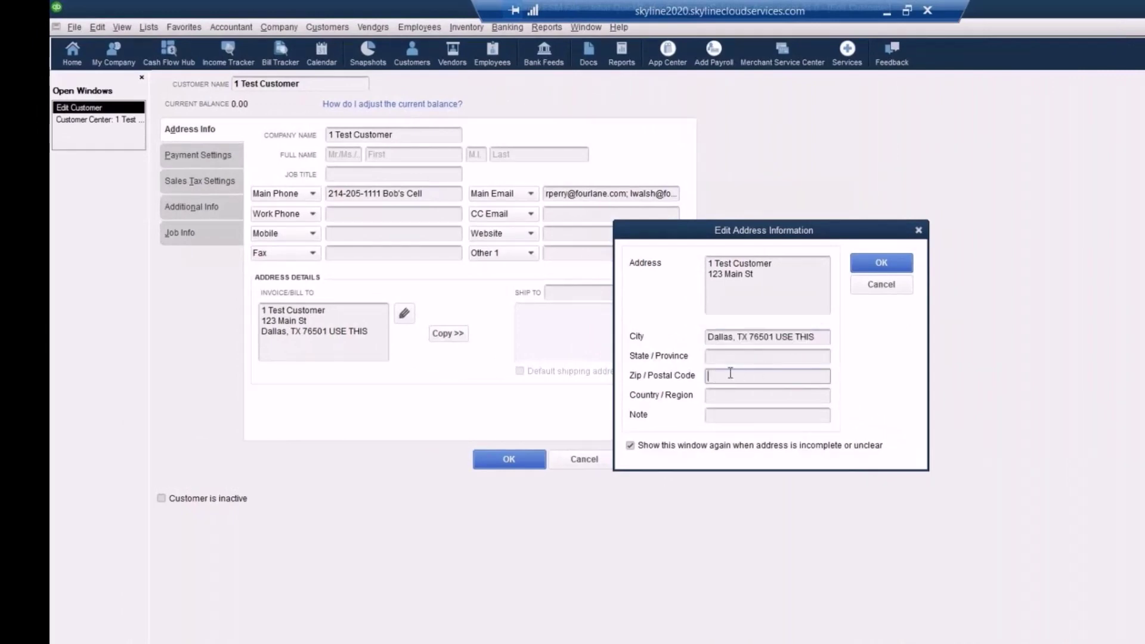
left_click_drag(775, 337, 814, 338)
key("ctrl+c")
key("Delete")
left_click(756, 379)
key("ctrl+v")
left_click_drag(745, 377, 695, 382)
left_click(813, 379)
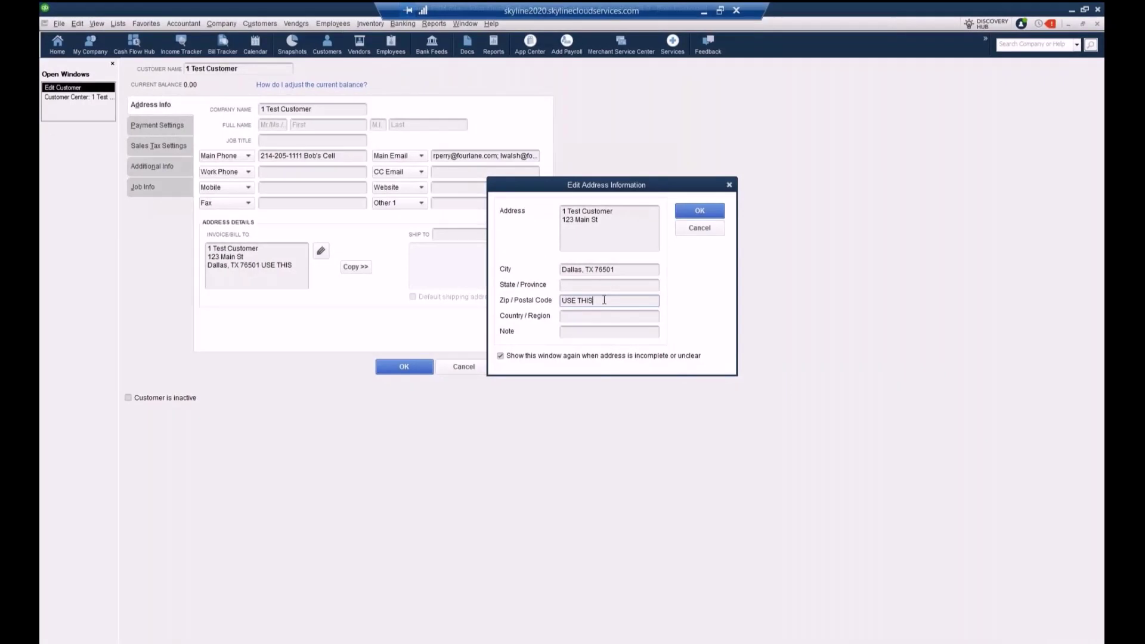
left_click_drag(604, 300, 543, 297)
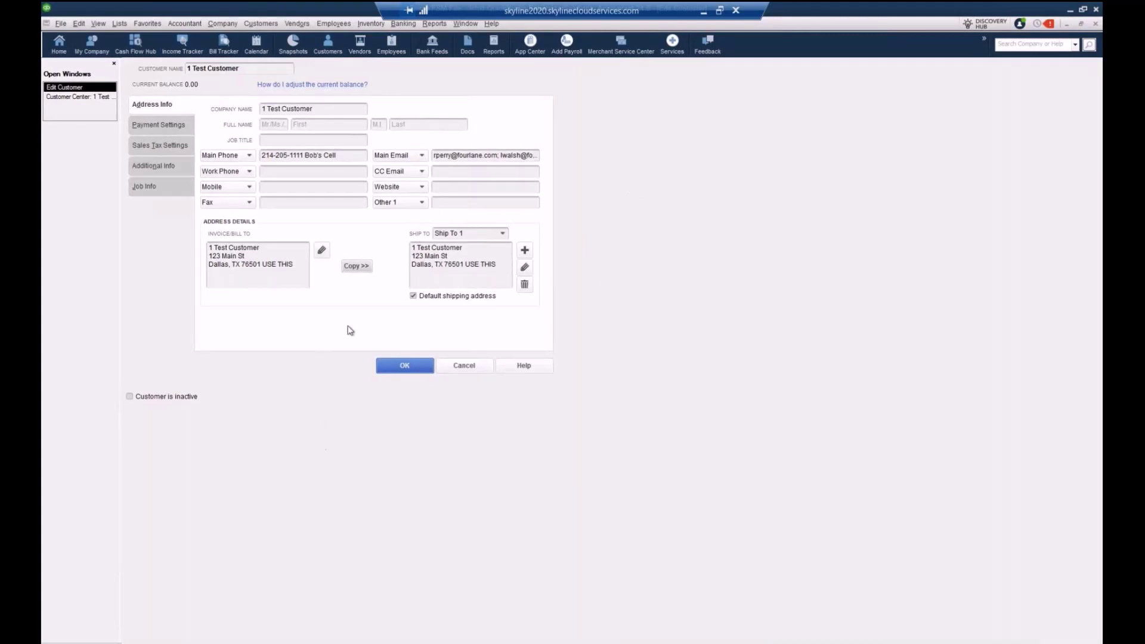
Save 1 Test Customer's edits, including the new default Ship To 1 address
left_click(416, 371)
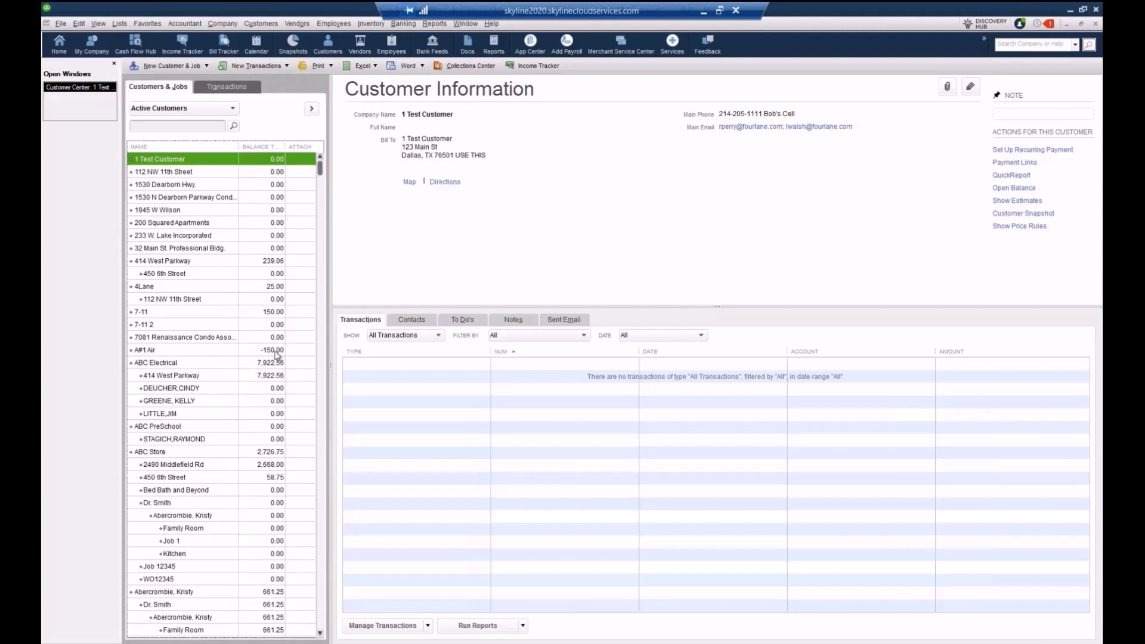
Scroll the Customers & Jobs list down and back up to review 1 Test Customer
scroll(275, 354, "down", 11)
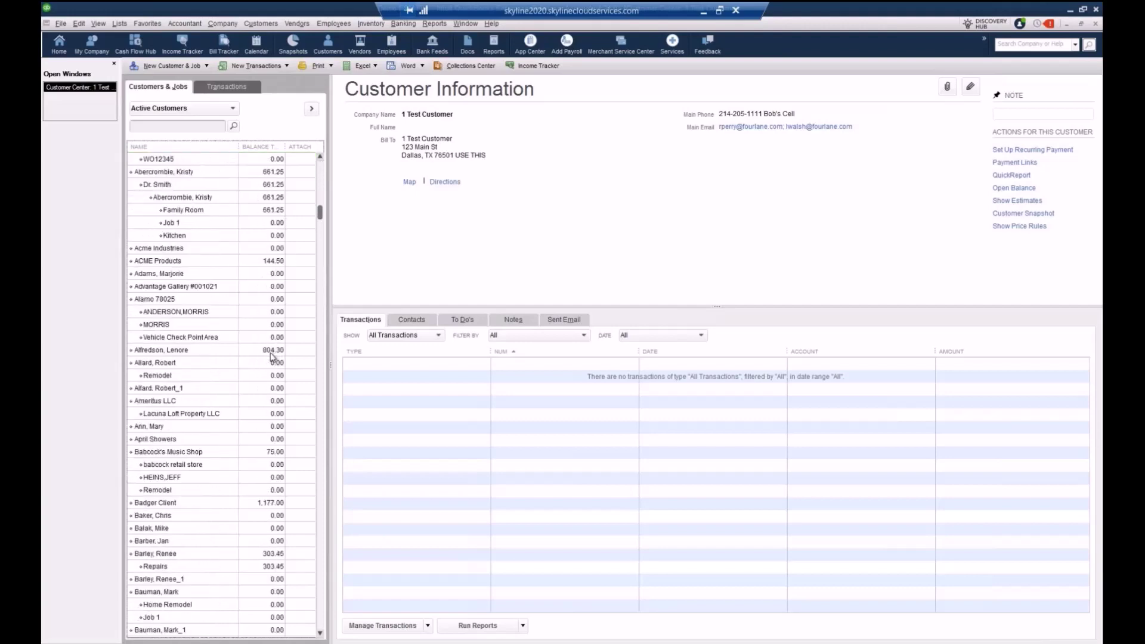
scroll(274, 352, "up", 12)
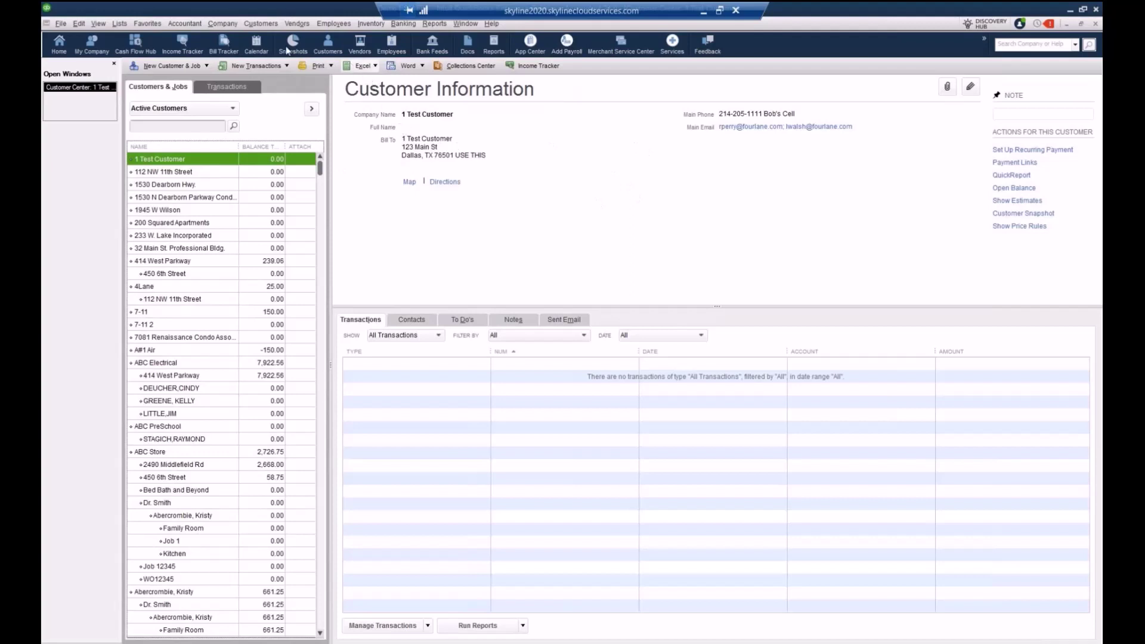
Open the Item List from the Lists menu and scroll through the service items, accounts and prices
left_click(119, 24)
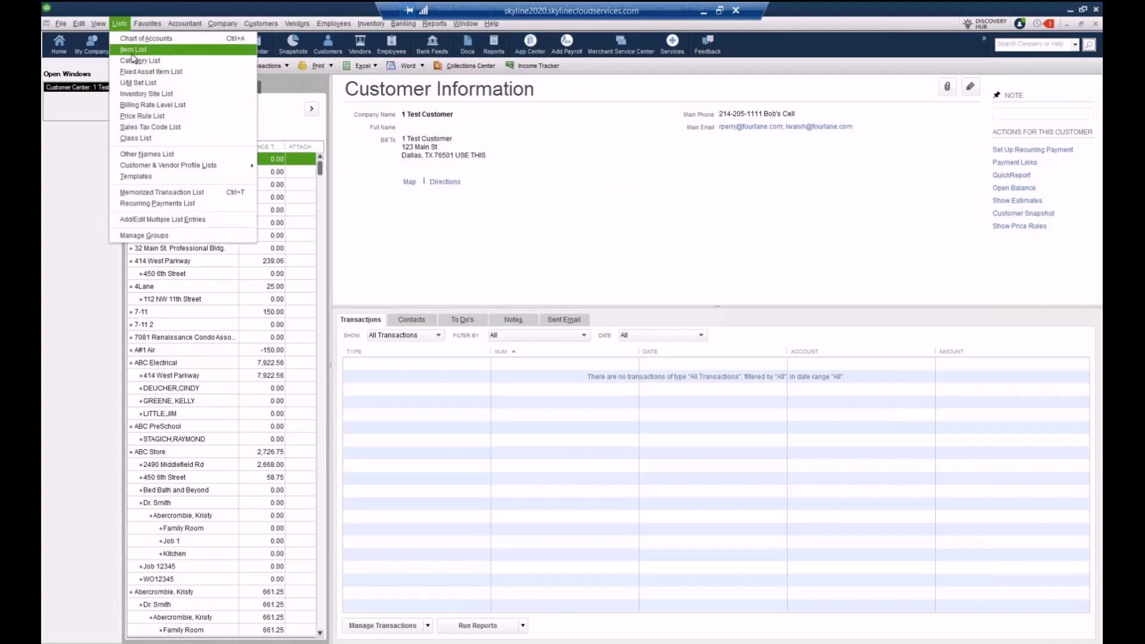
left_click(144, 49)
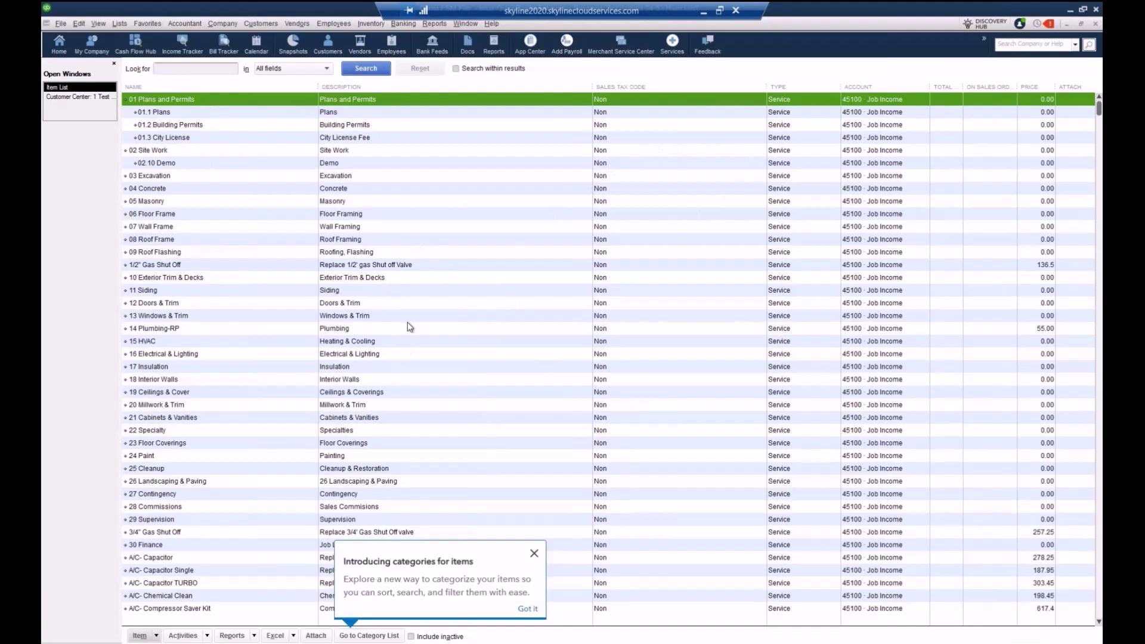
scroll(410, 332, "down", 1)
scroll(409, 332, "down", 7)
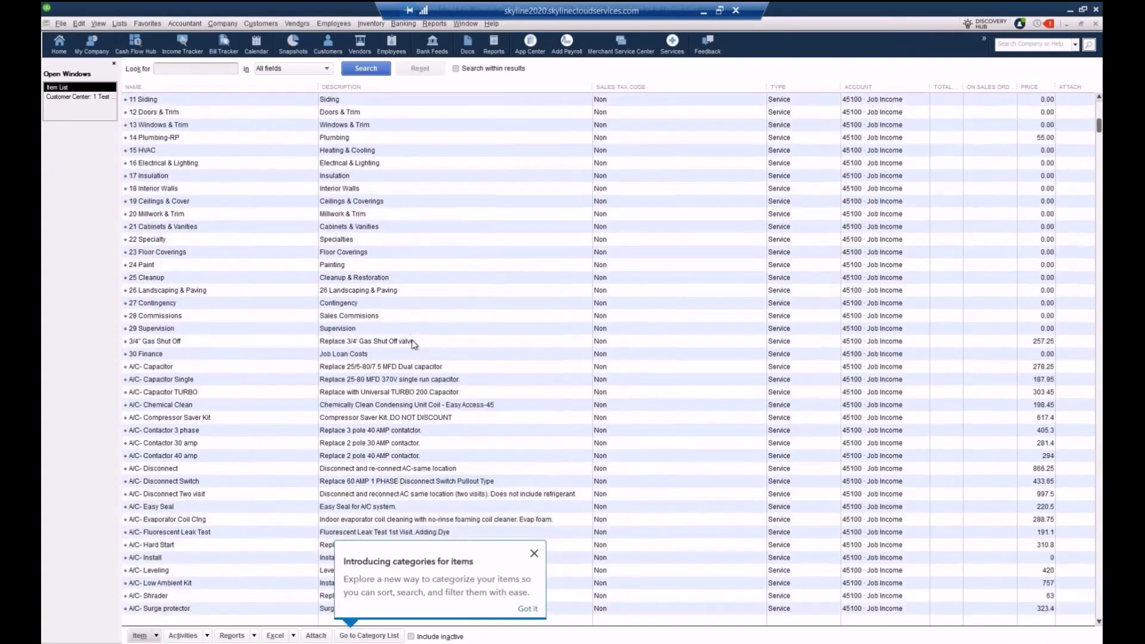
scroll(416, 346, "down", 2)
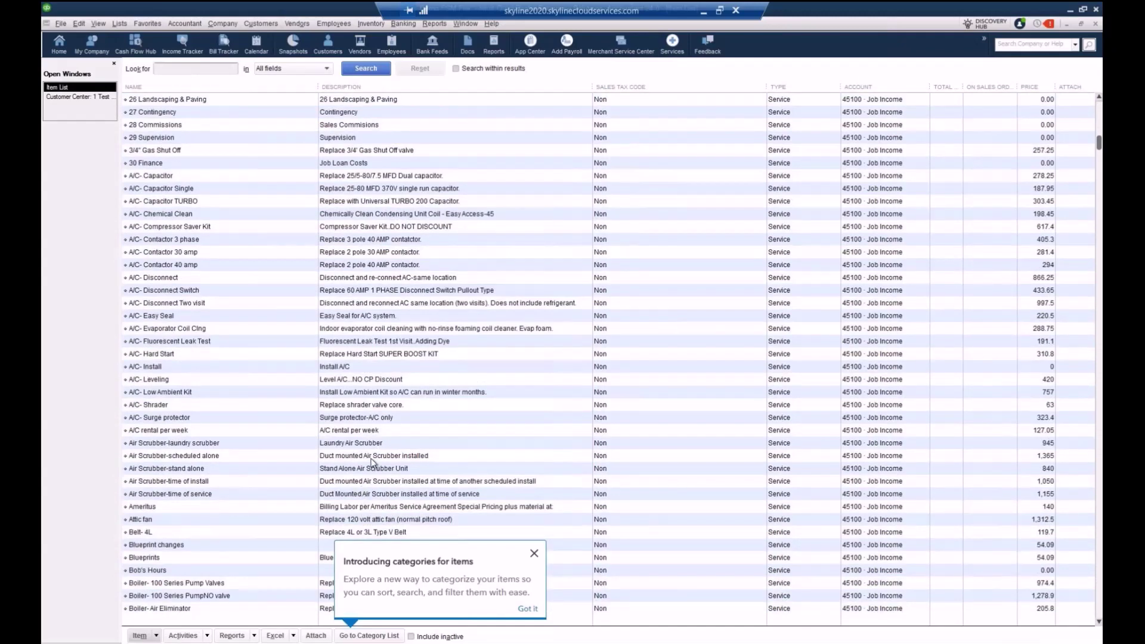
scroll(358, 351, "up", 10)
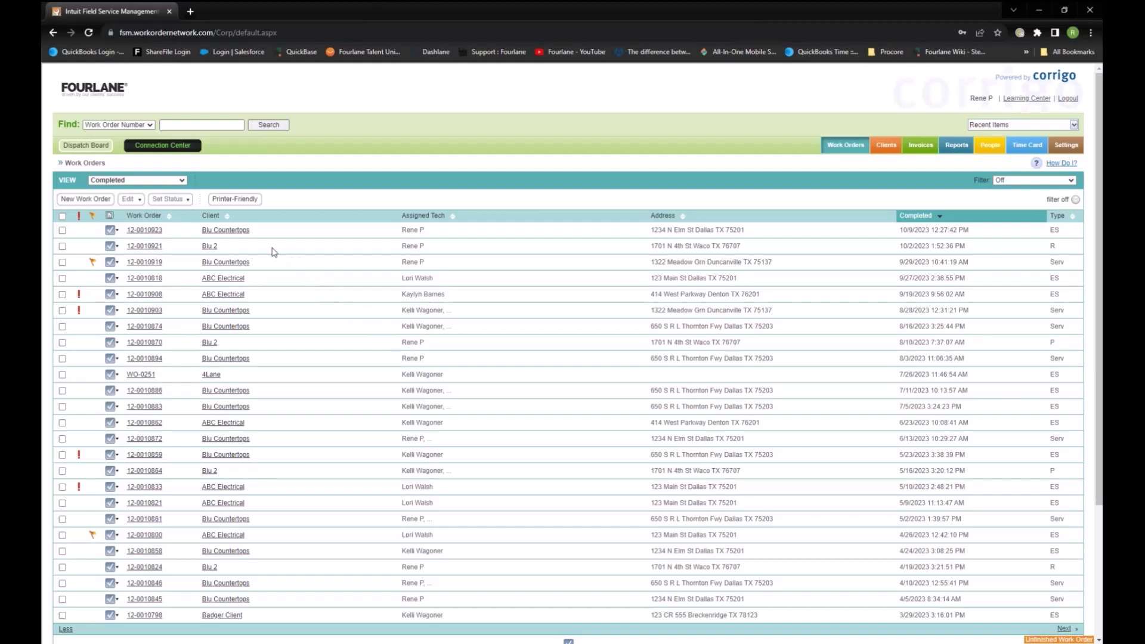
Open completed work order 12-0010923 for Blu Countertops
left_click(139, 230)
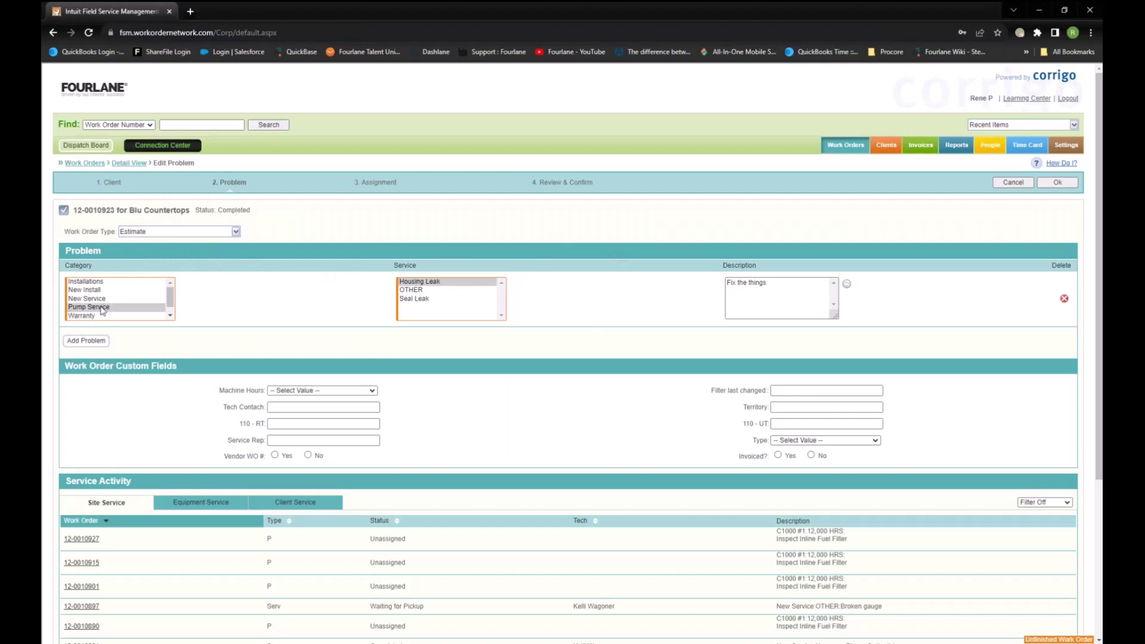
Set the problem category to Pump Service with the Seal Leak service, and save
left_click(81, 299)
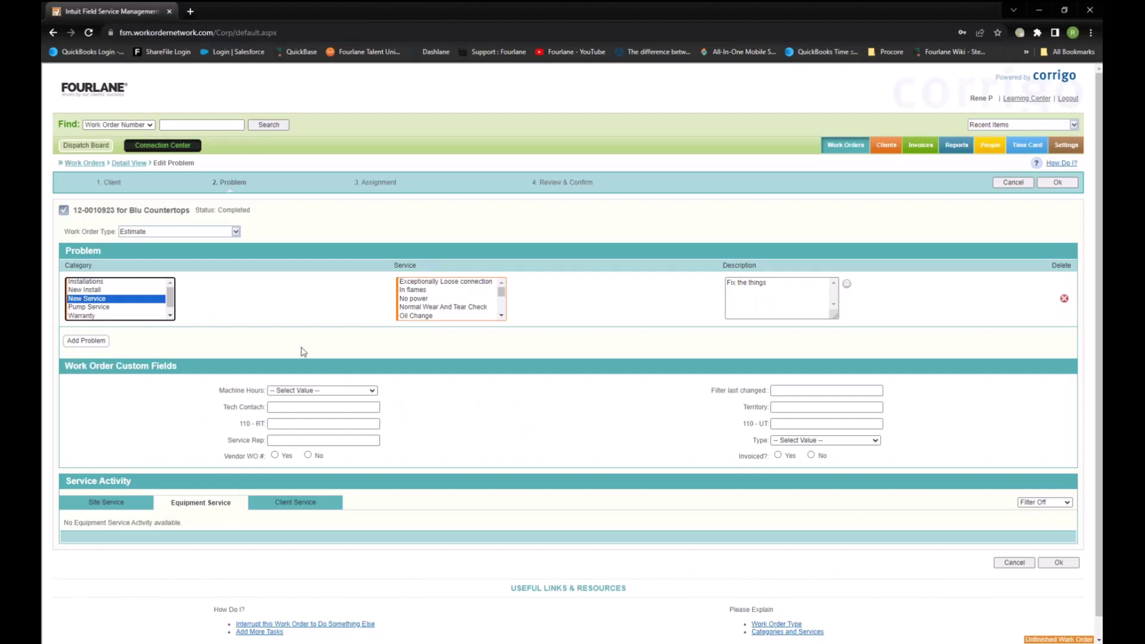
left_click(91, 307)
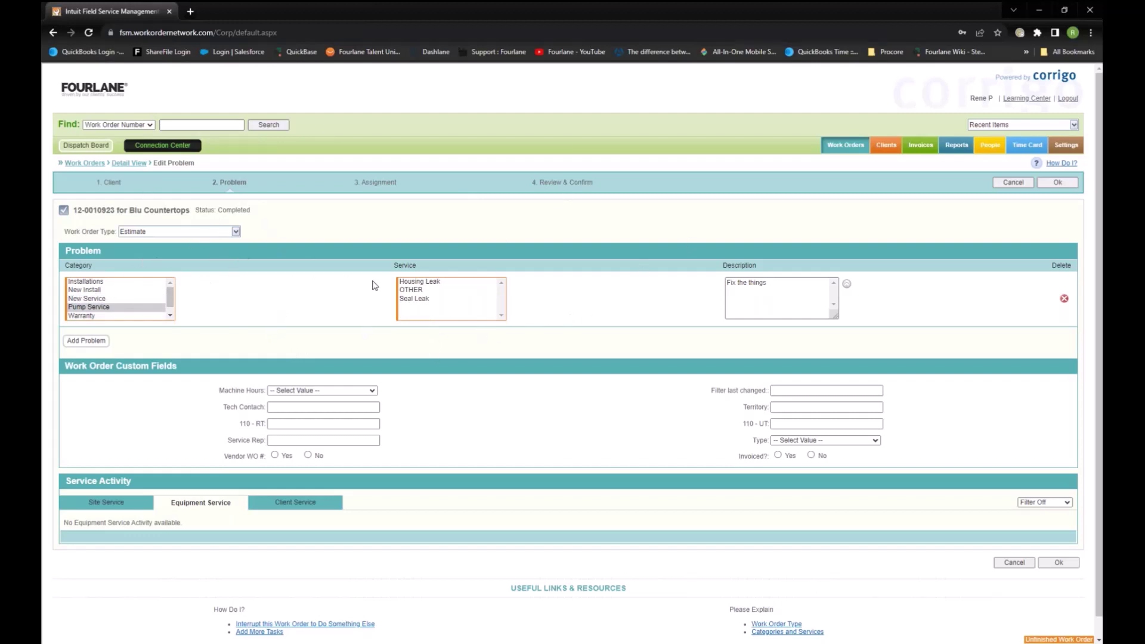
left_click(1051, 186)
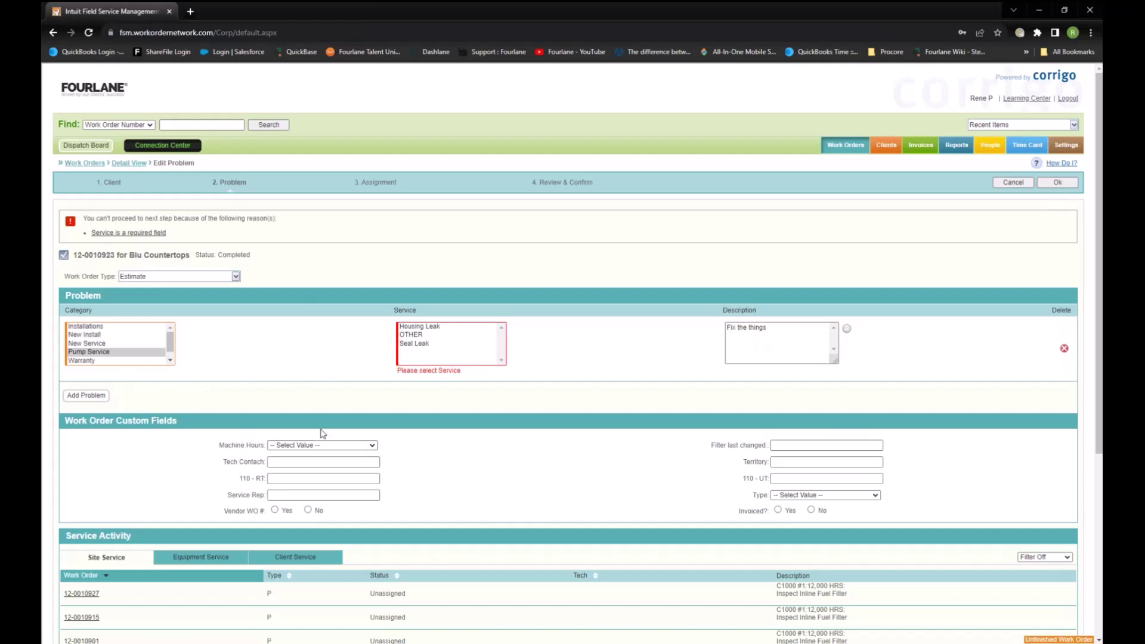
left_click(425, 344)
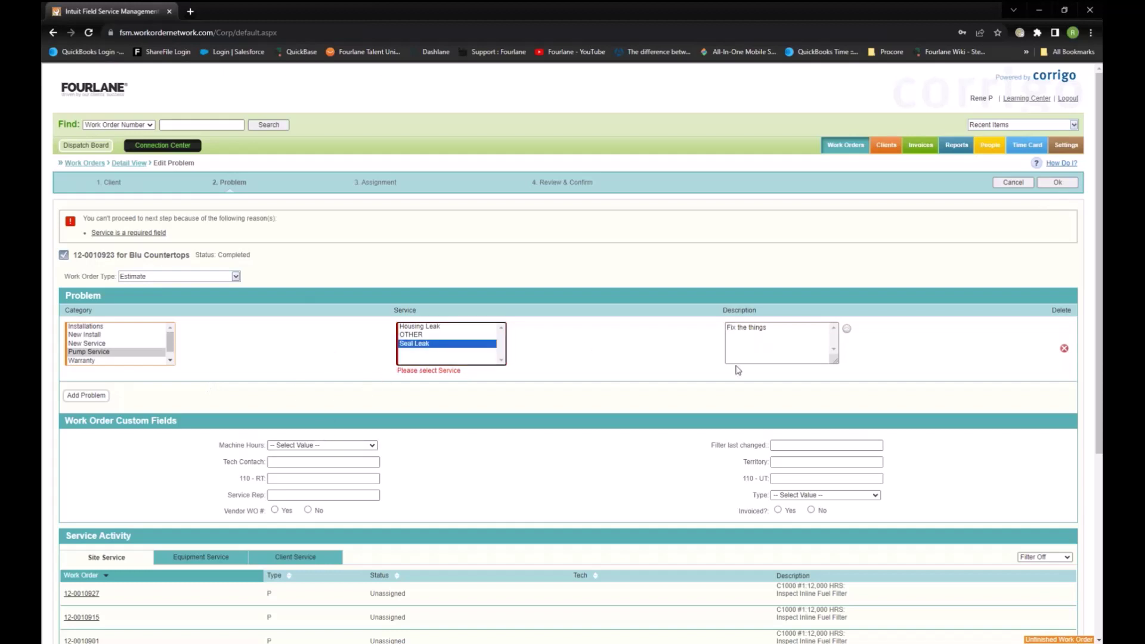
left_click(1058, 182)
Return to the Work Orders list and reopen work order 12-0010923
scroll(432, 416, "down", 4)
scroll(436, 358, "up", 4)
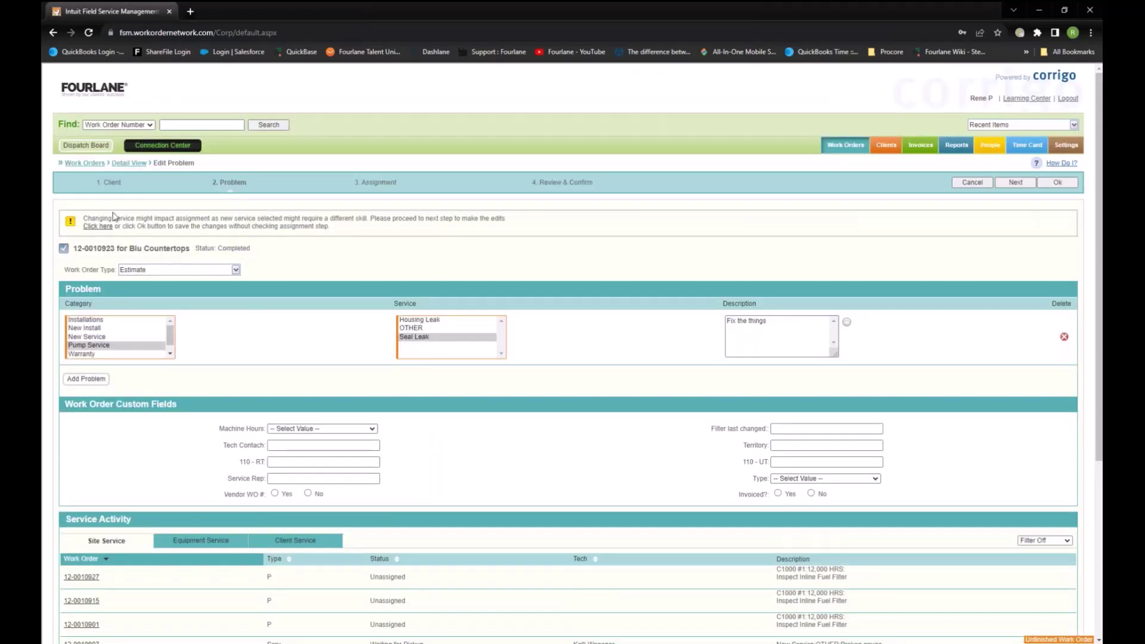
left_click(841, 147)
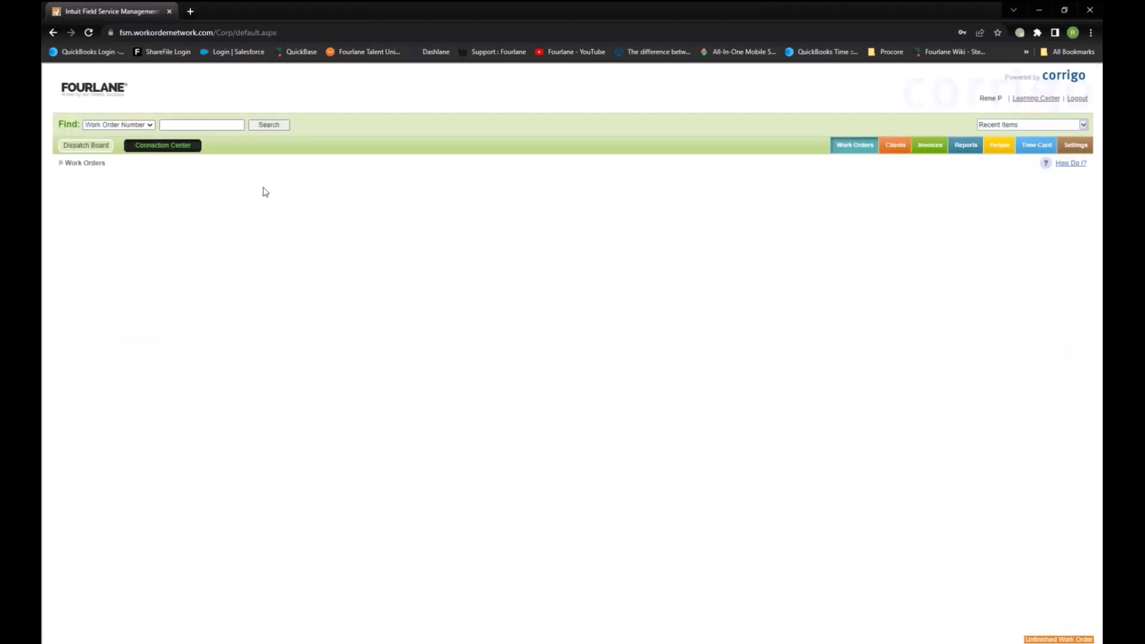
left_click(145, 232)
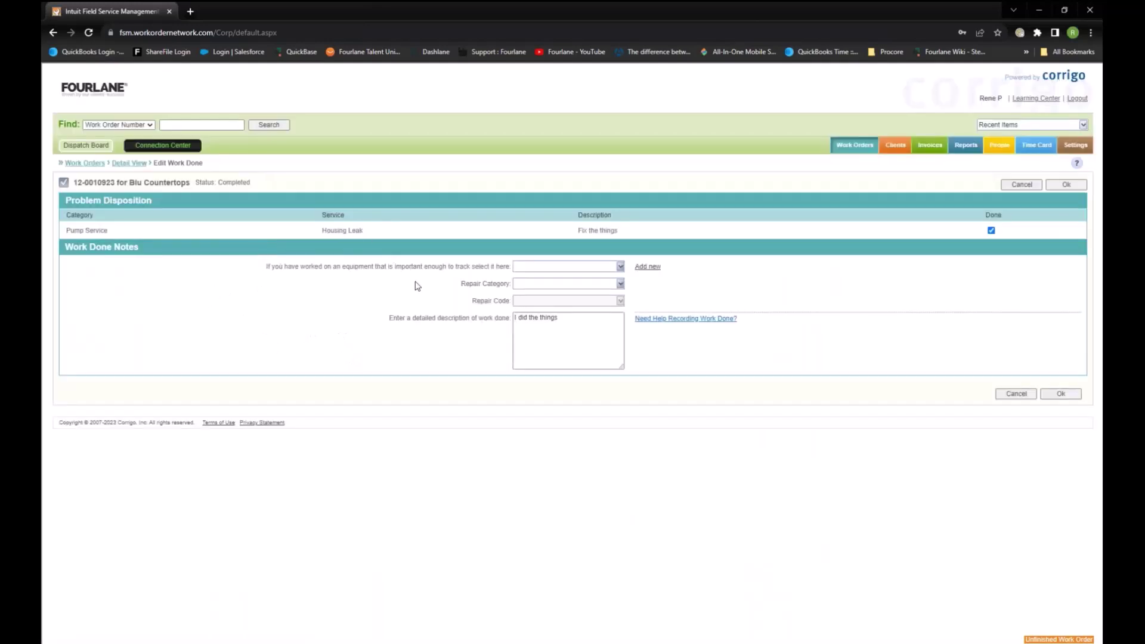
Select the work description, view the Recording Work Done help, then cancel without saving
triple_click(561, 317)
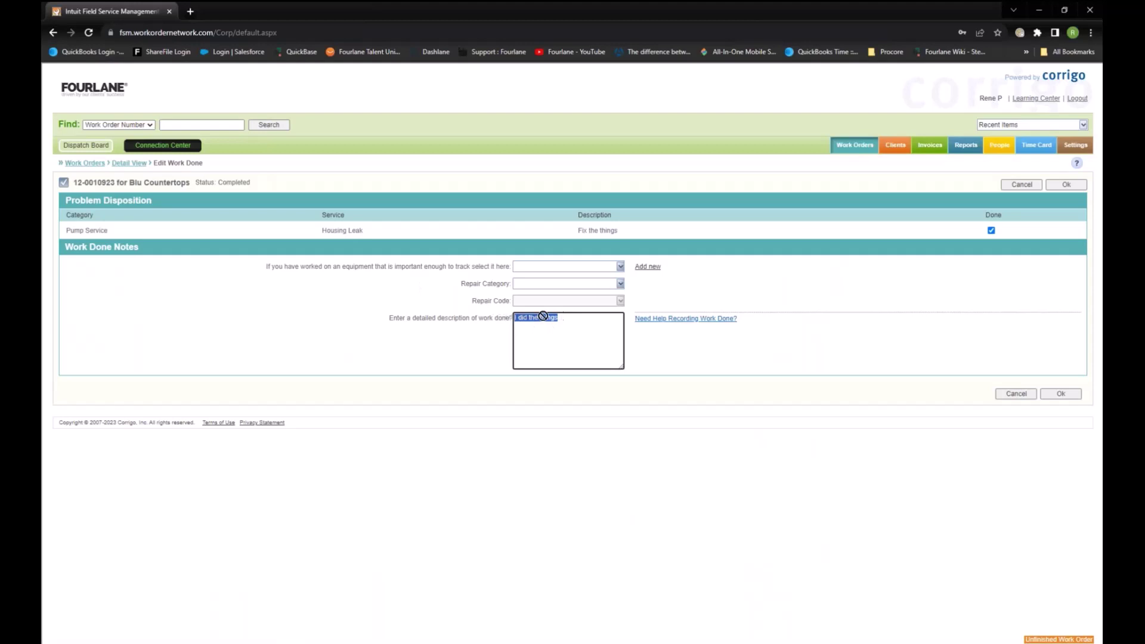
left_click(731, 319)
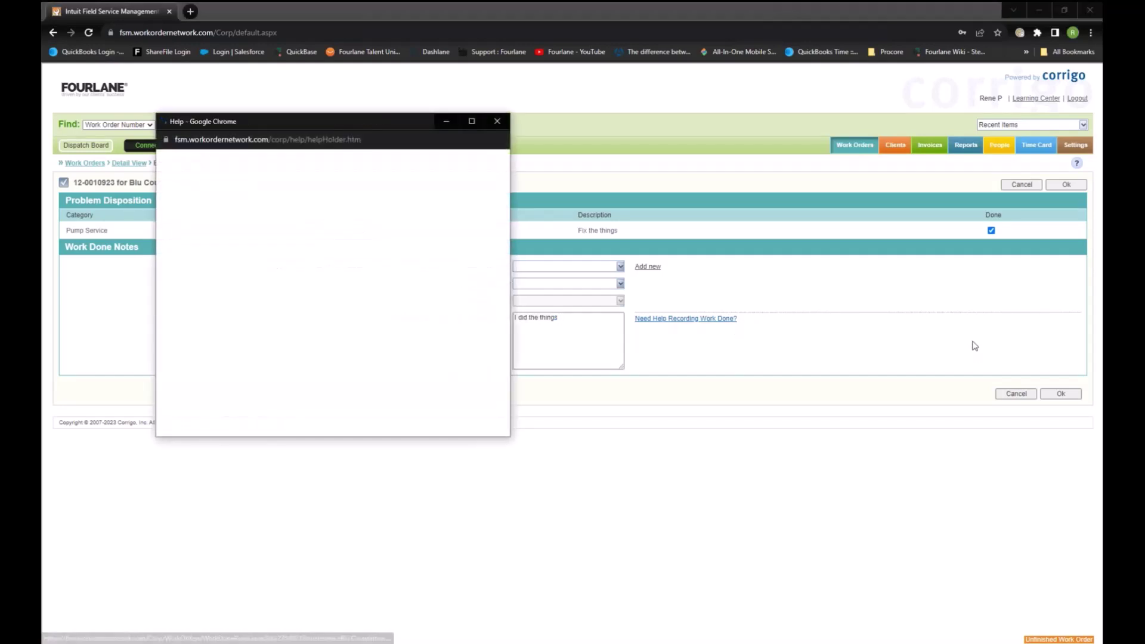
left_click(496, 121)
left_click(1016, 394)
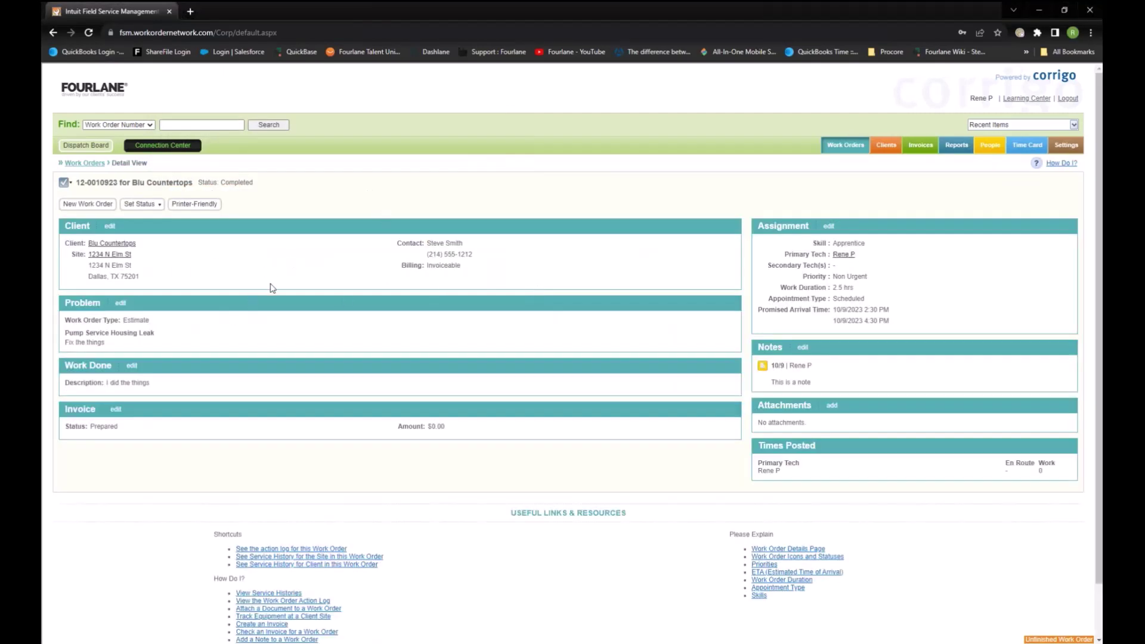
Add the 1005 BIC Pen inventory item to the invoice as a charge described 'Pens'
left_click(115, 410)
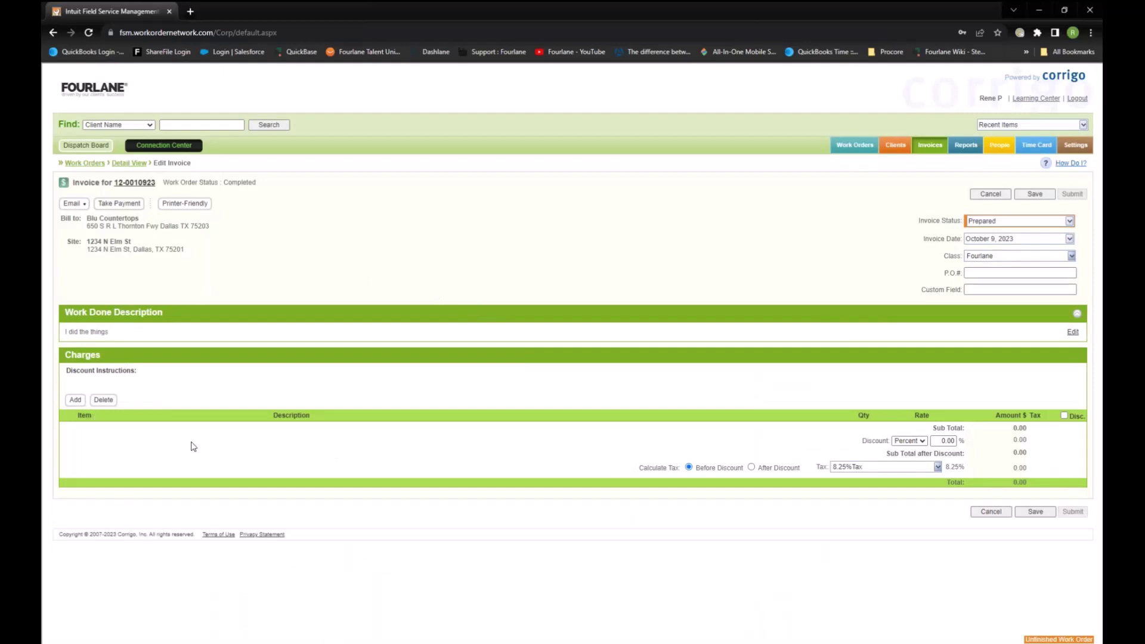
left_click(74, 401)
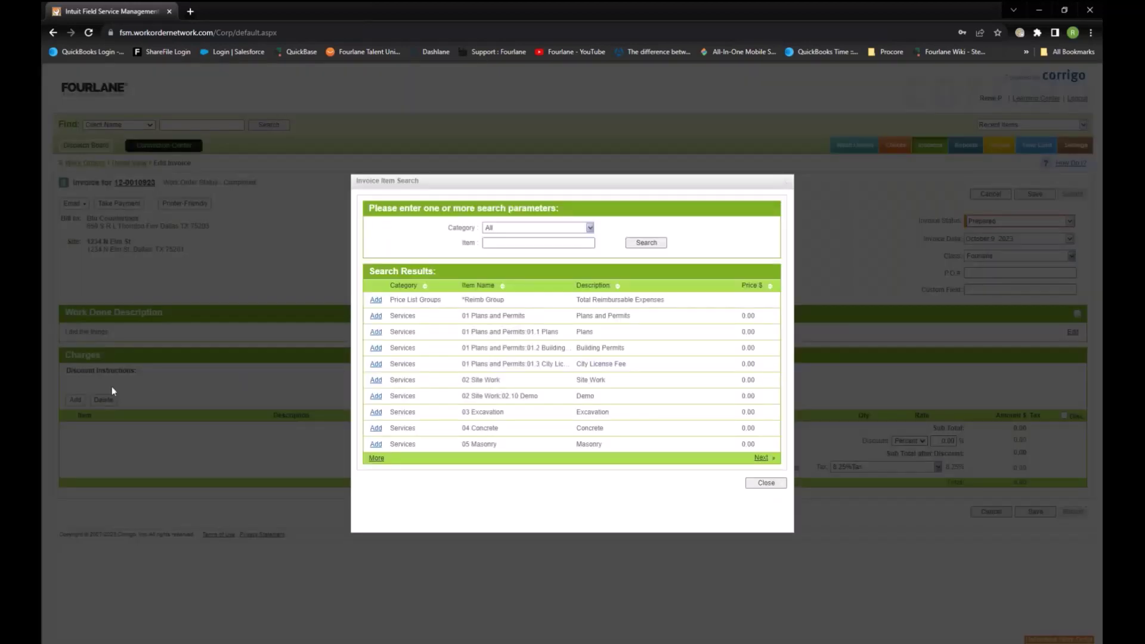
left_click(589, 228)
left_click(512, 246)
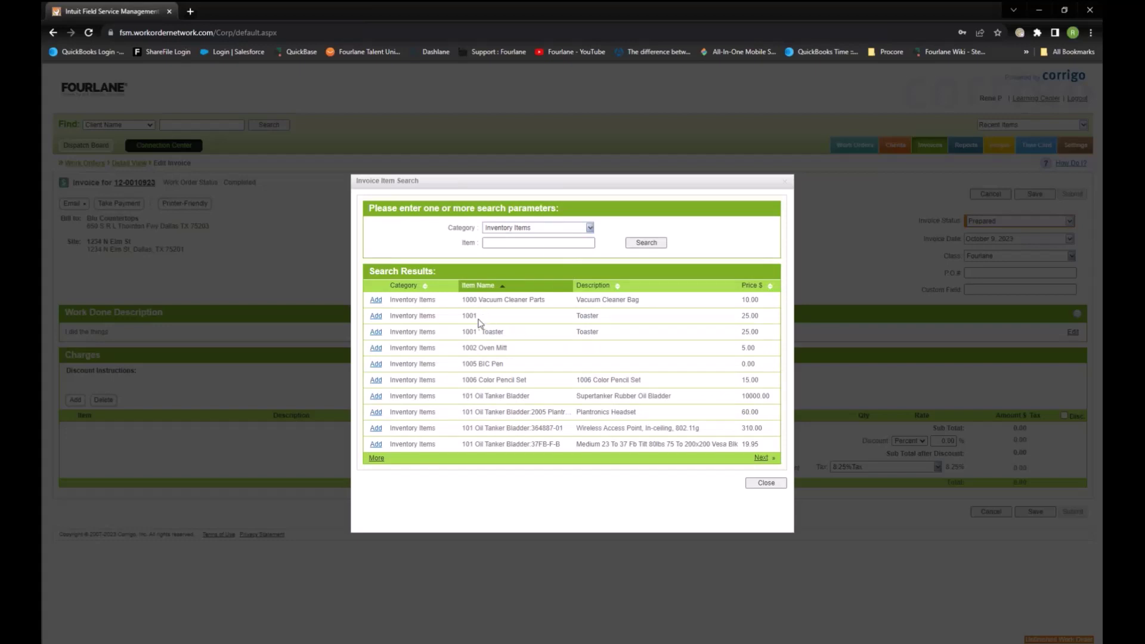
left_click(375, 364)
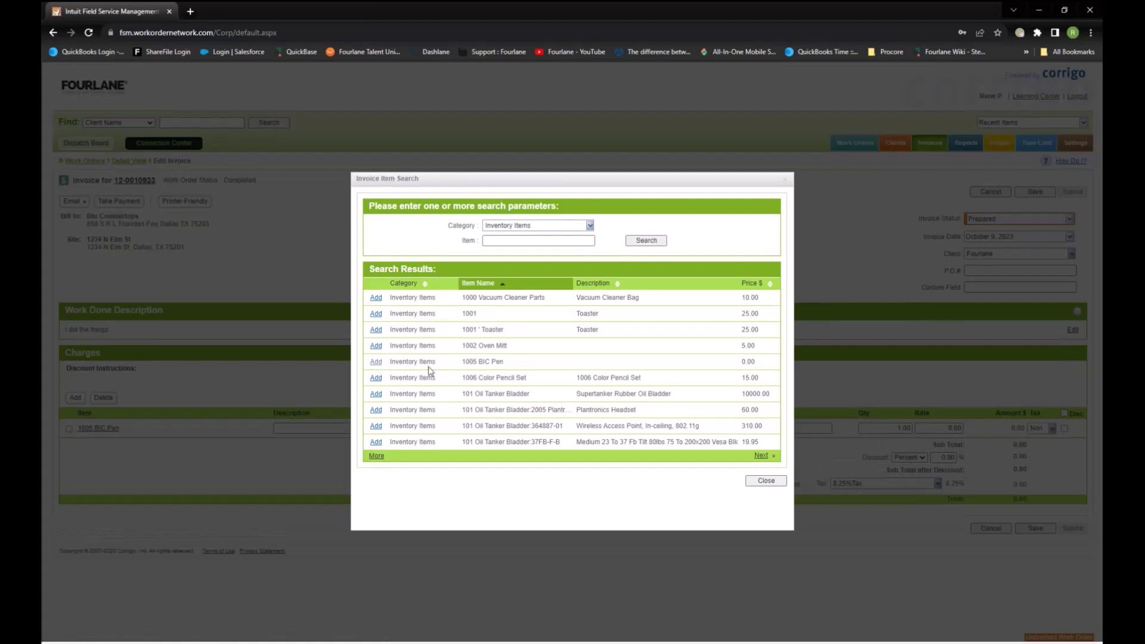
left_click(767, 481)
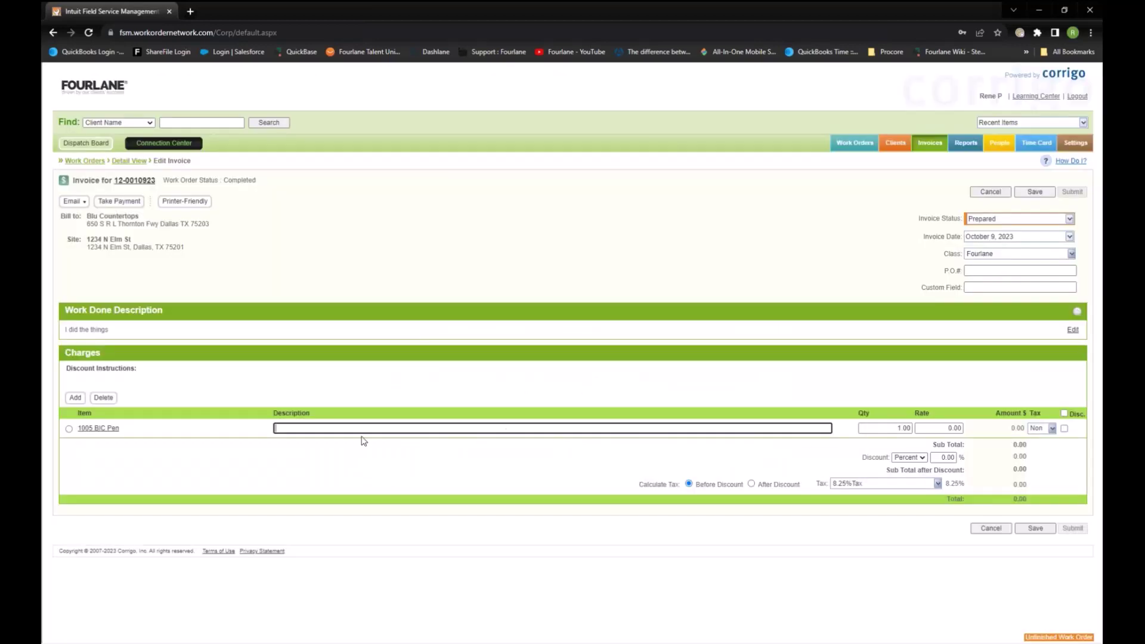
left_click(477, 471)
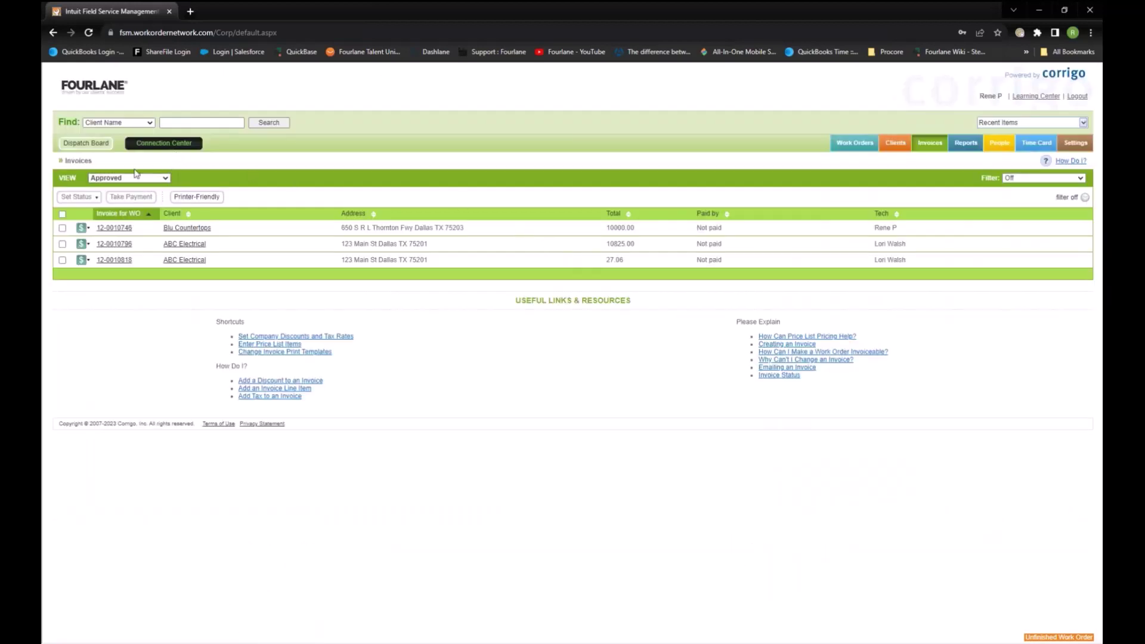
From the Prepared view, mark invoice 12-0010824 Approved, then filter the list to Approved
left_click(166, 179)
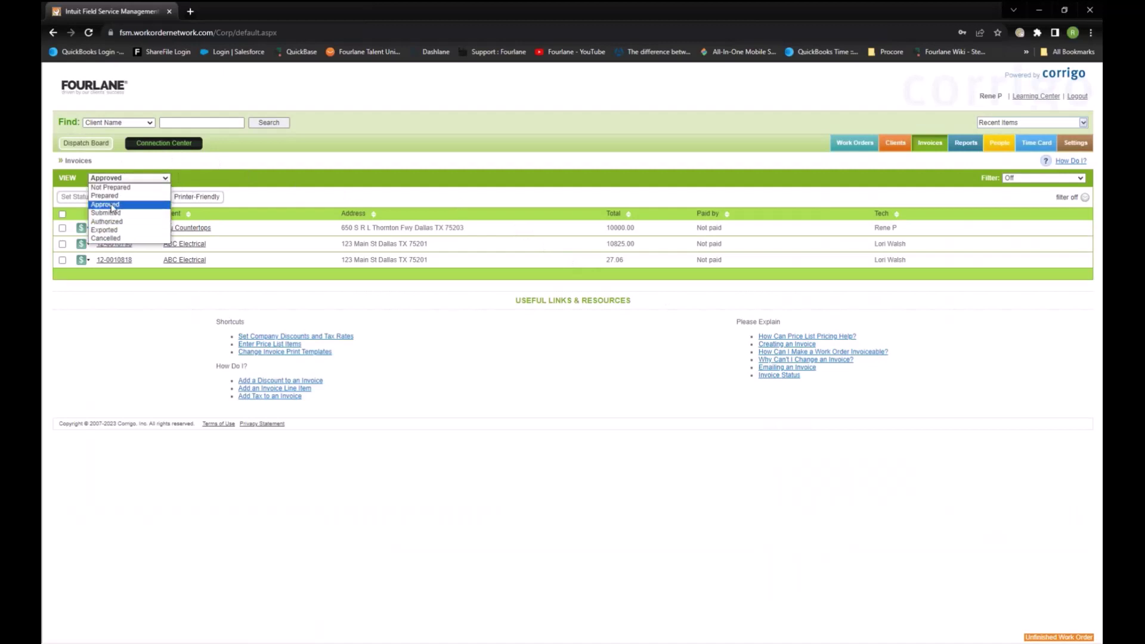
left_click(113, 197)
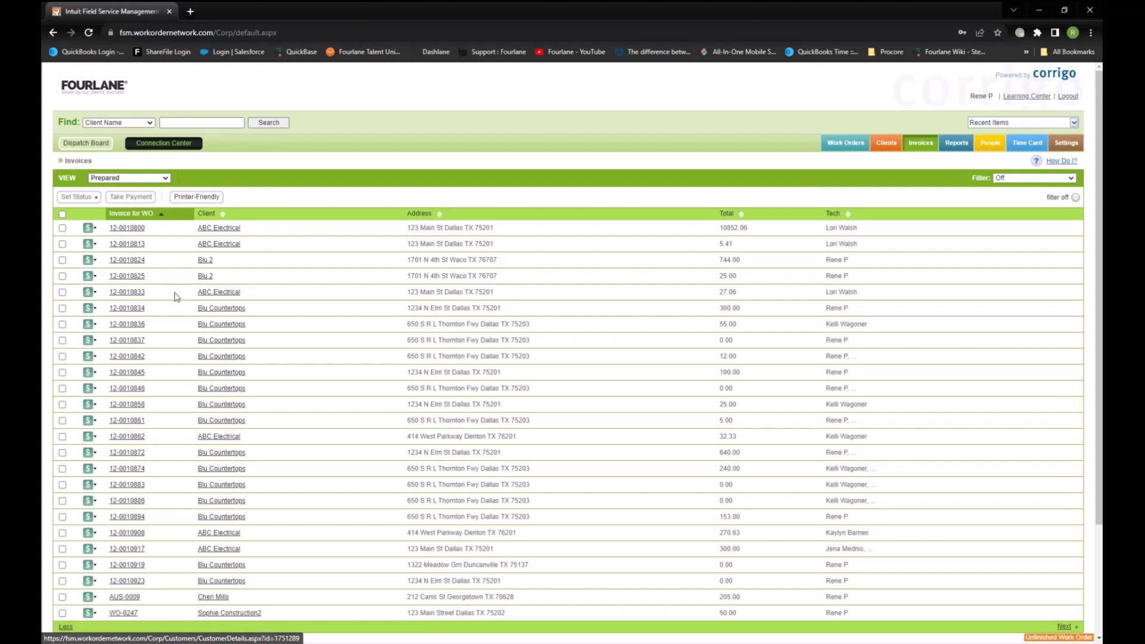
left_click(117, 264)
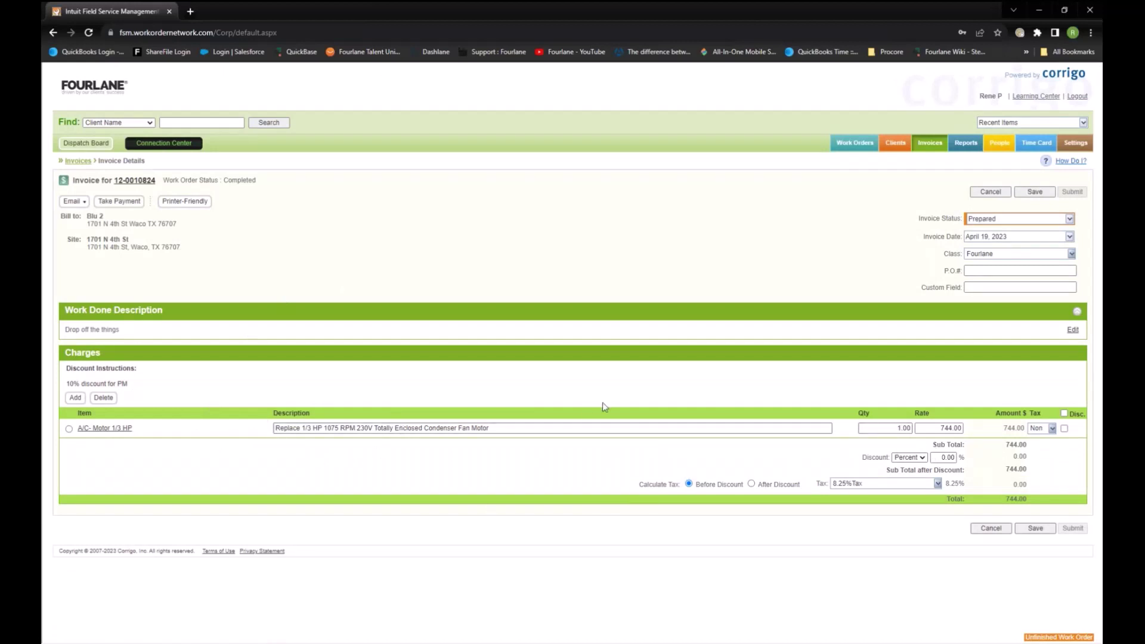
left_click(1070, 223)
left_click(976, 251)
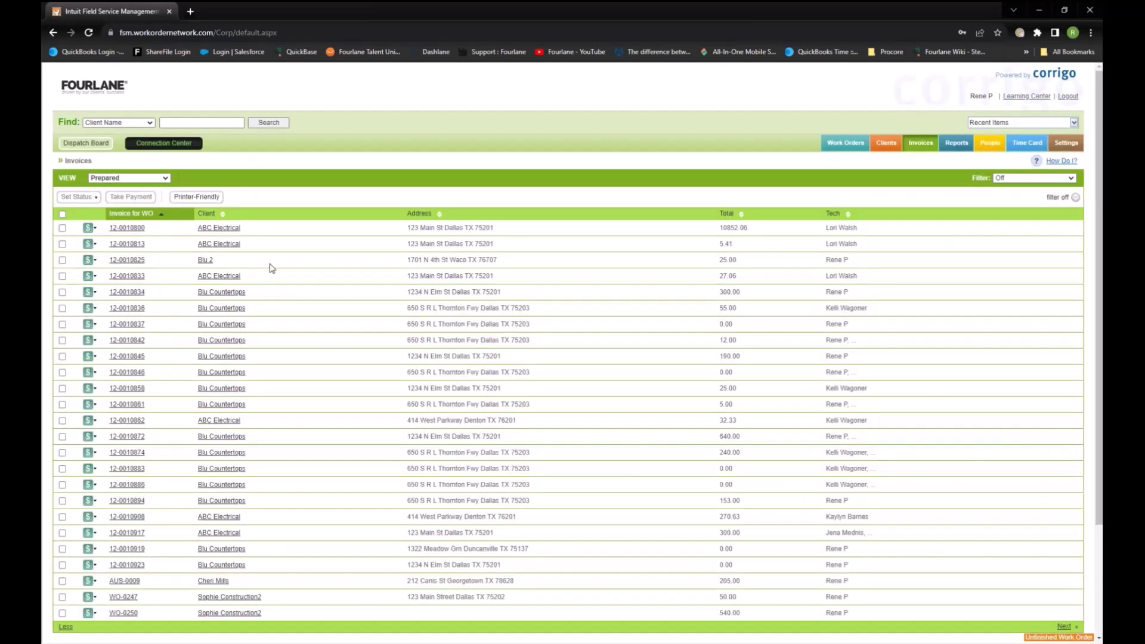
left_click(163, 178)
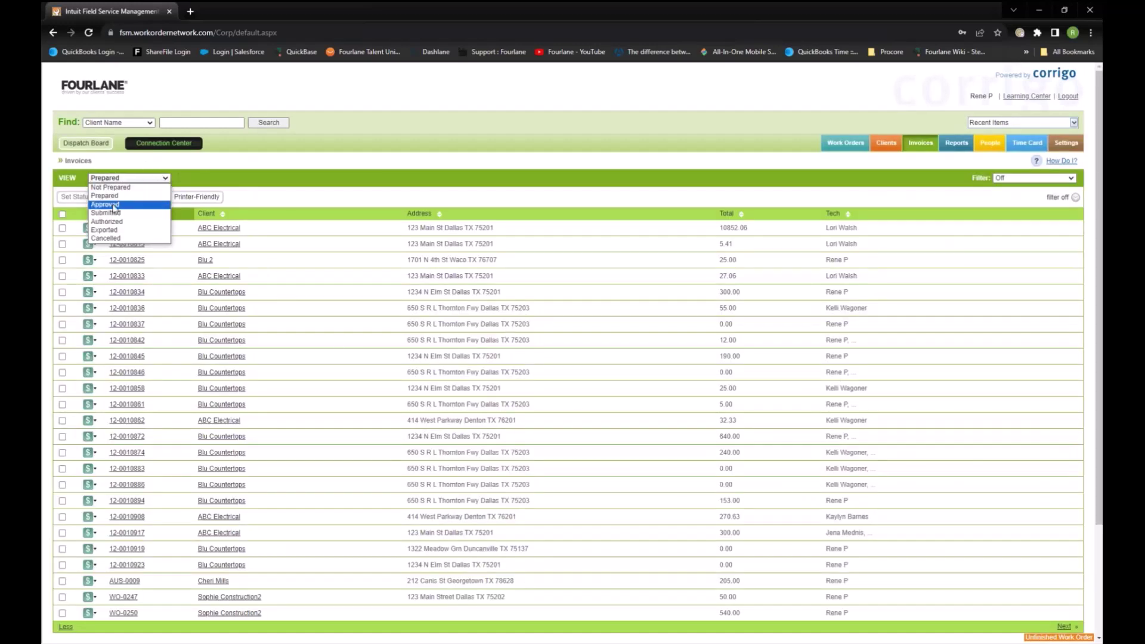
left_click(114, 207)
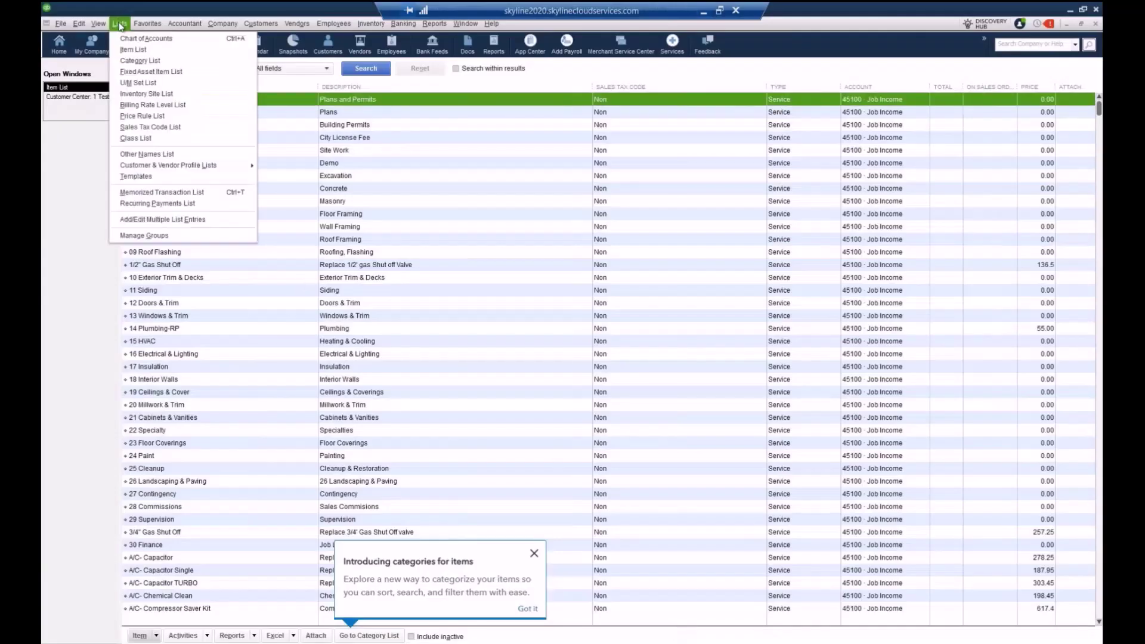
Open the Inventory Site List from the QuickBooks Lists menu
left_click(140, 94)
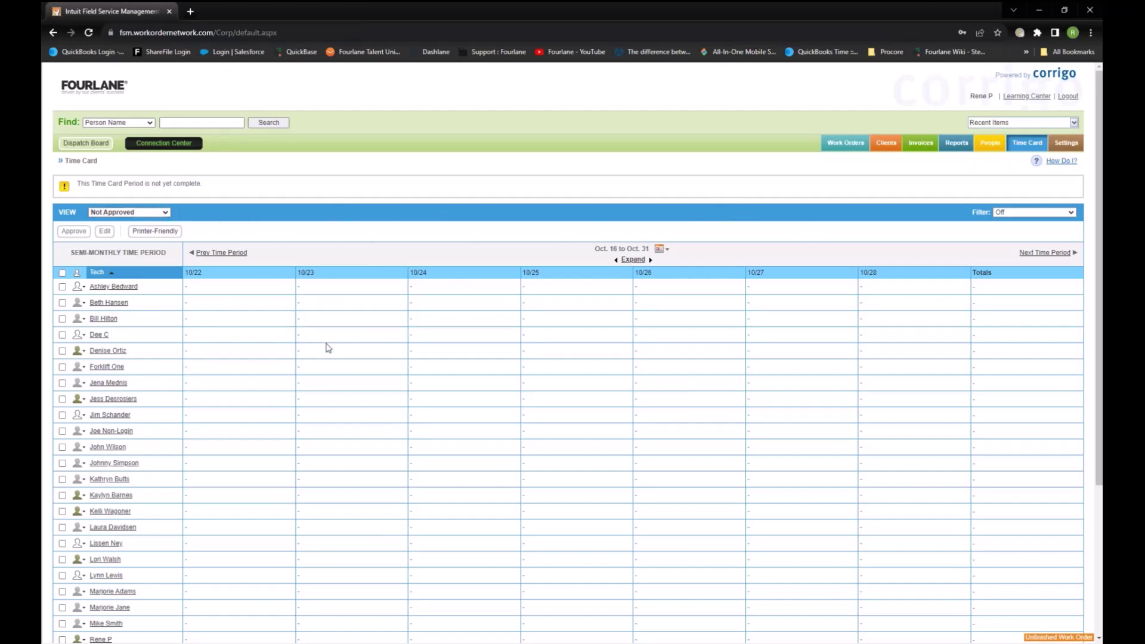
scroll(327, 348, "down", 4)
scroll(327, 347, "up", 4)
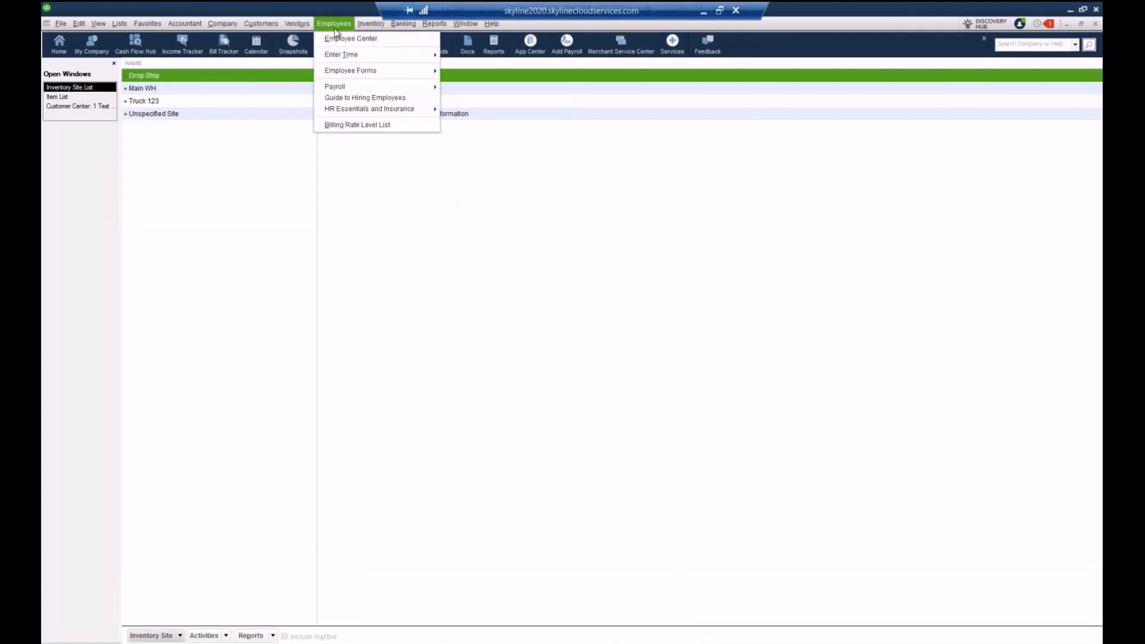
Open a blank weekly timesheet for Oct 23–29, 2023, then minimize QuickBooks
mouse_move(334, 58)
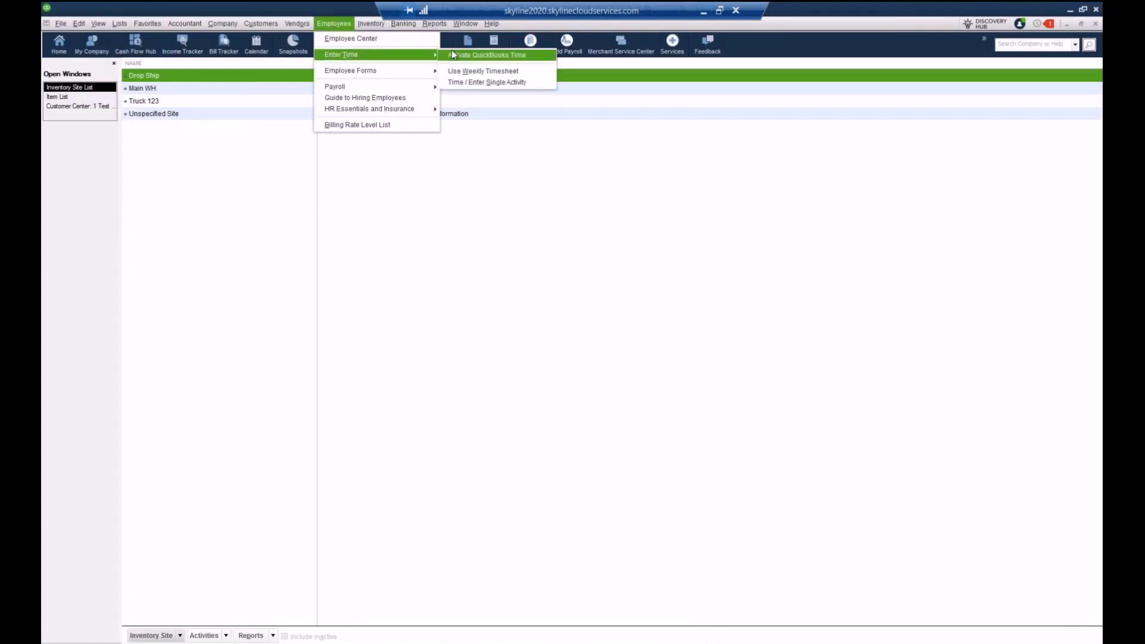
left_click(465, 81)
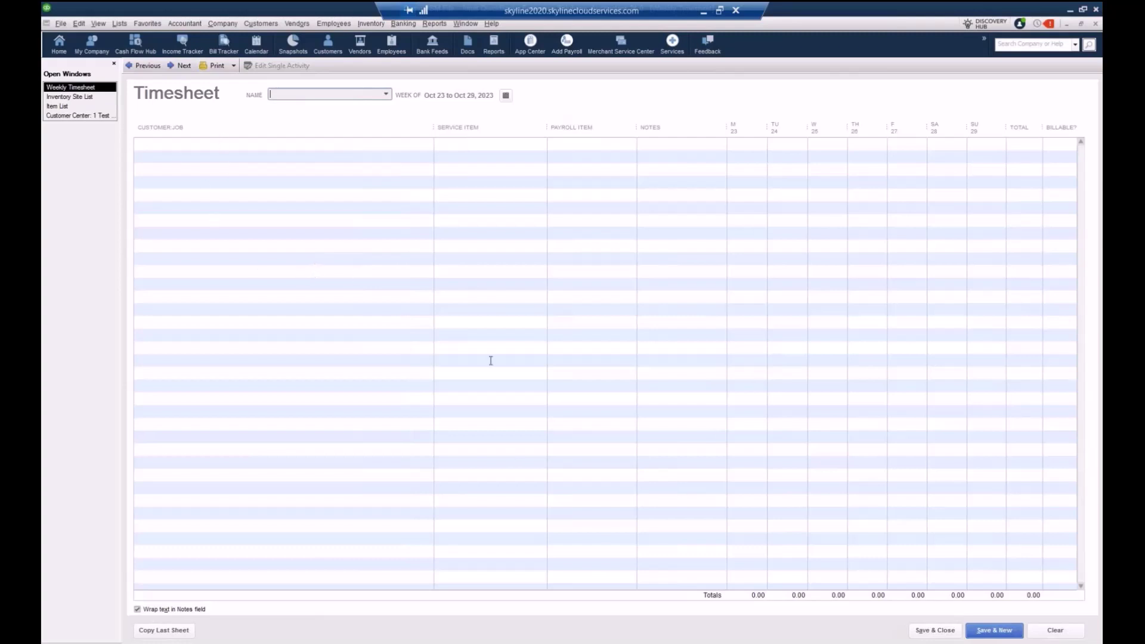
left_click(703, 11)
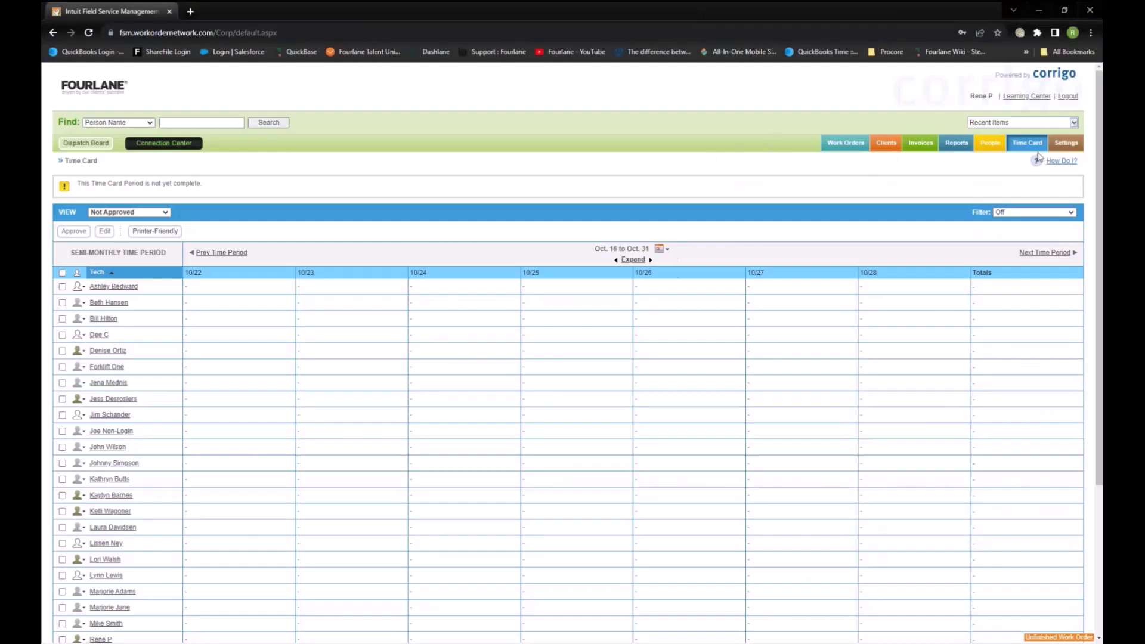
Go to the Work Orders list and start a new work order
left_click(845, 145)
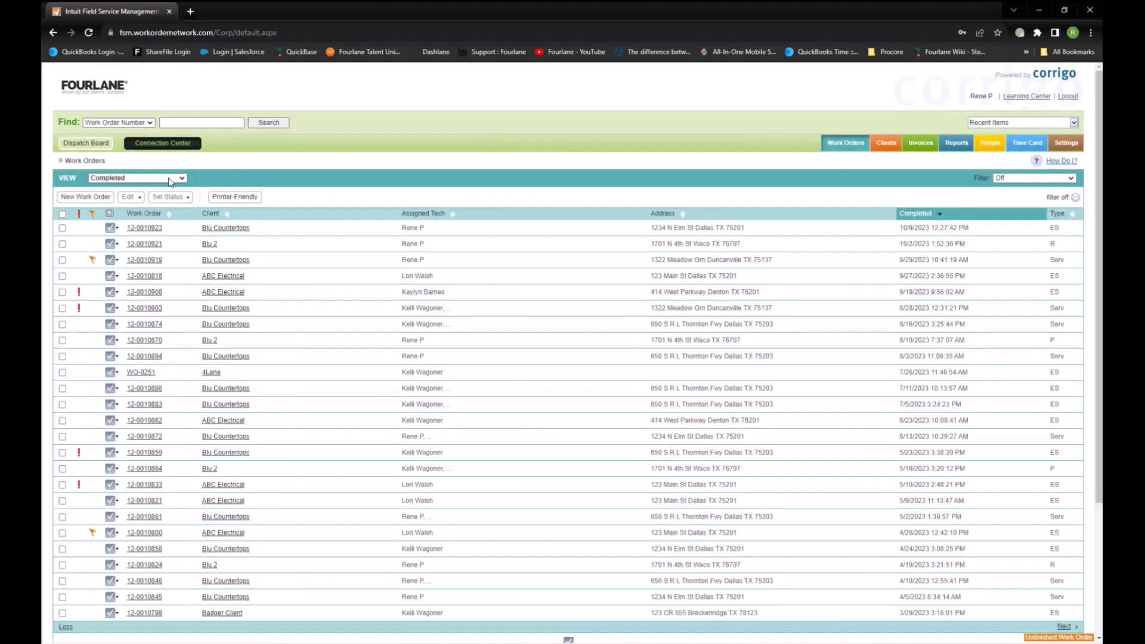
left_click(85, 198)
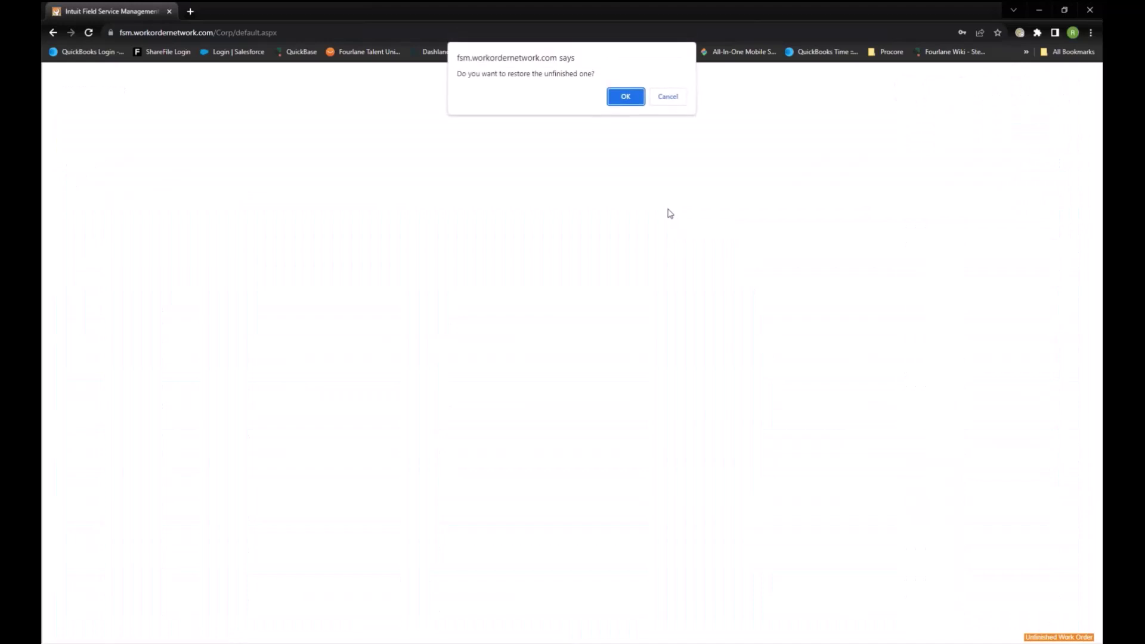
Restore the unfinished Blu Countertops work order and check its Site options
left_click(621, 101)
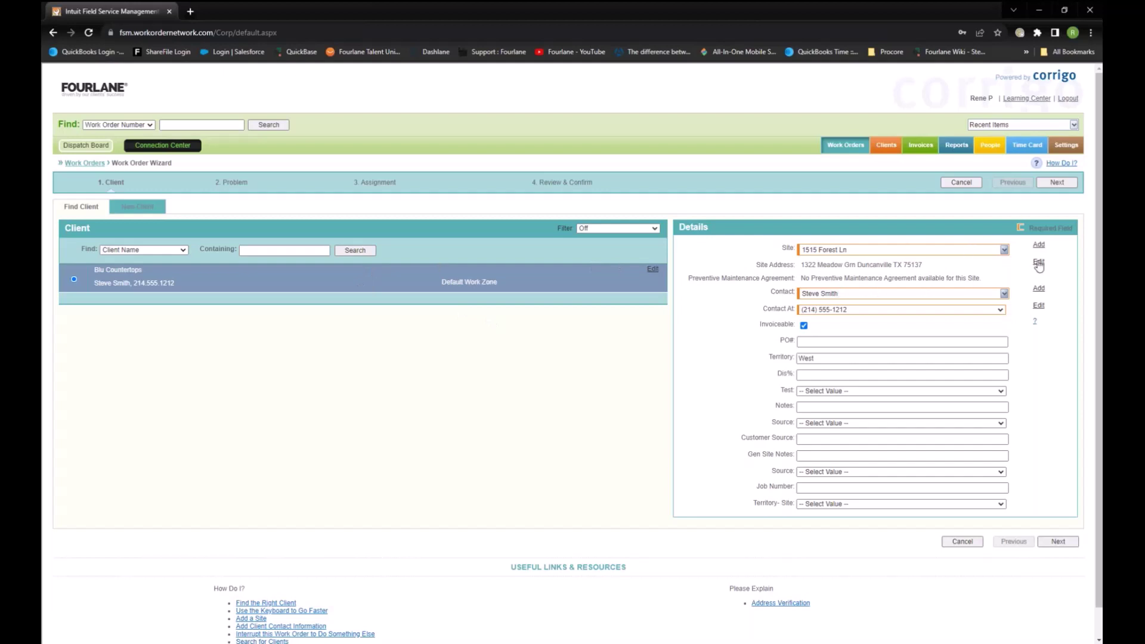
left_click(1004, 250)
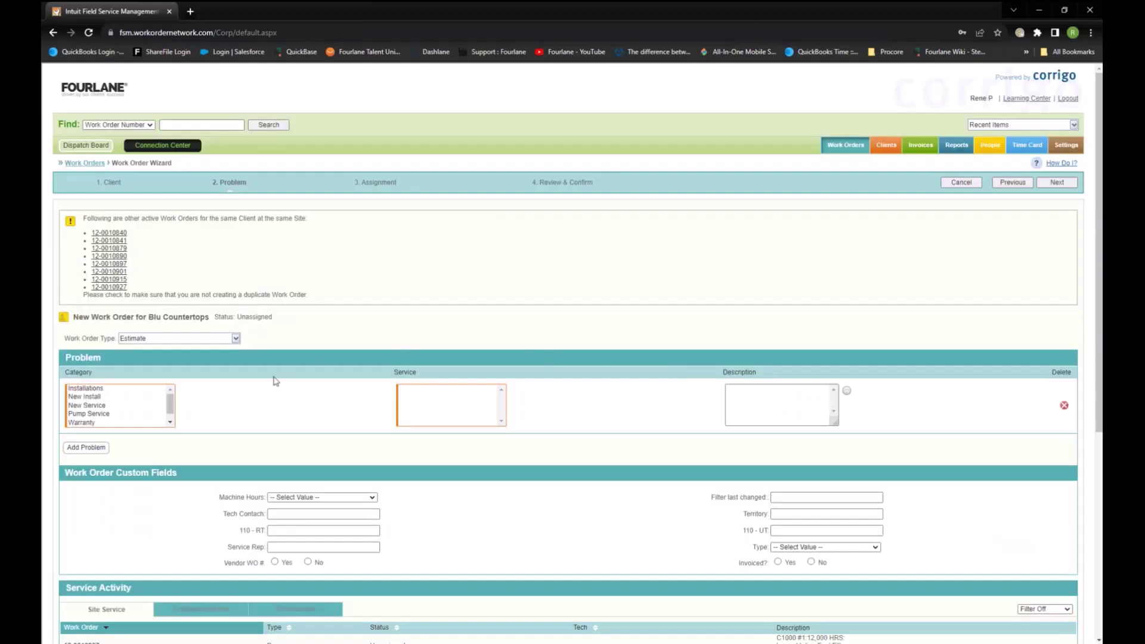
Scroll the Category list and pick C1000 #1 as the problem category
left_click_drag(171, 405, 172, 417)
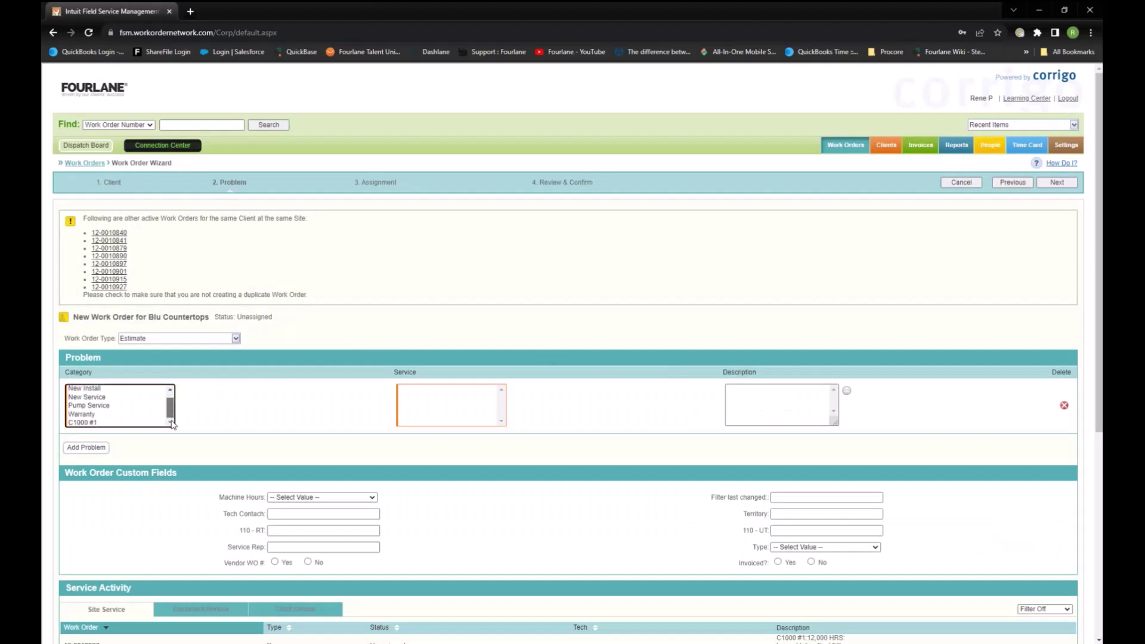
left_click(88, 422)
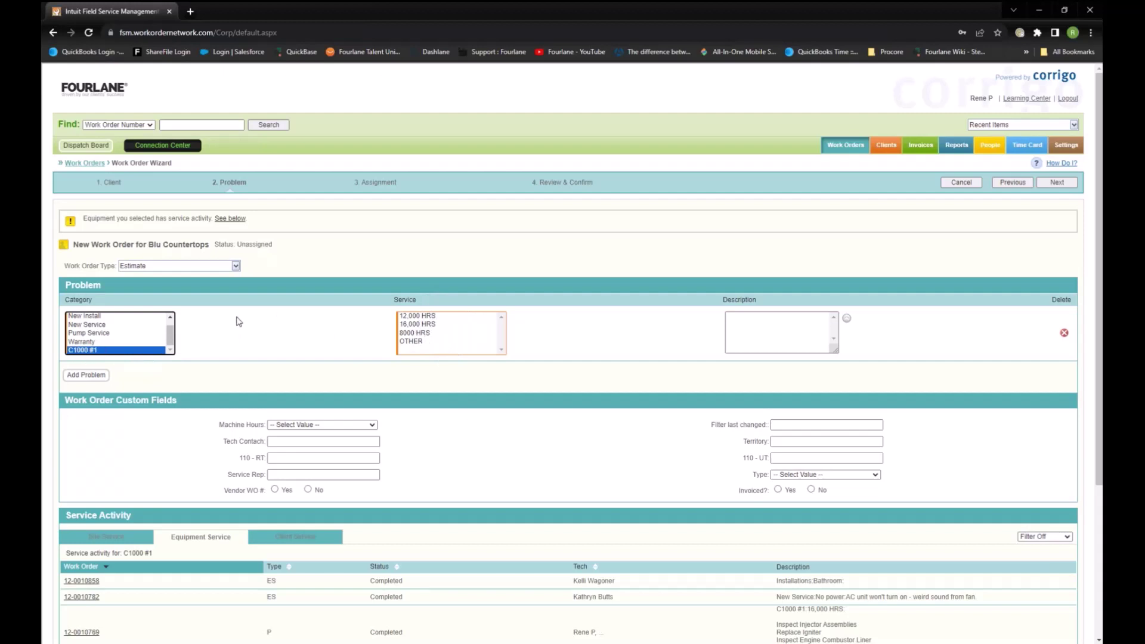
Choose the 16,000 HRS service, click into Description, and scroll through the equipment's service history
left_click(425, 325)
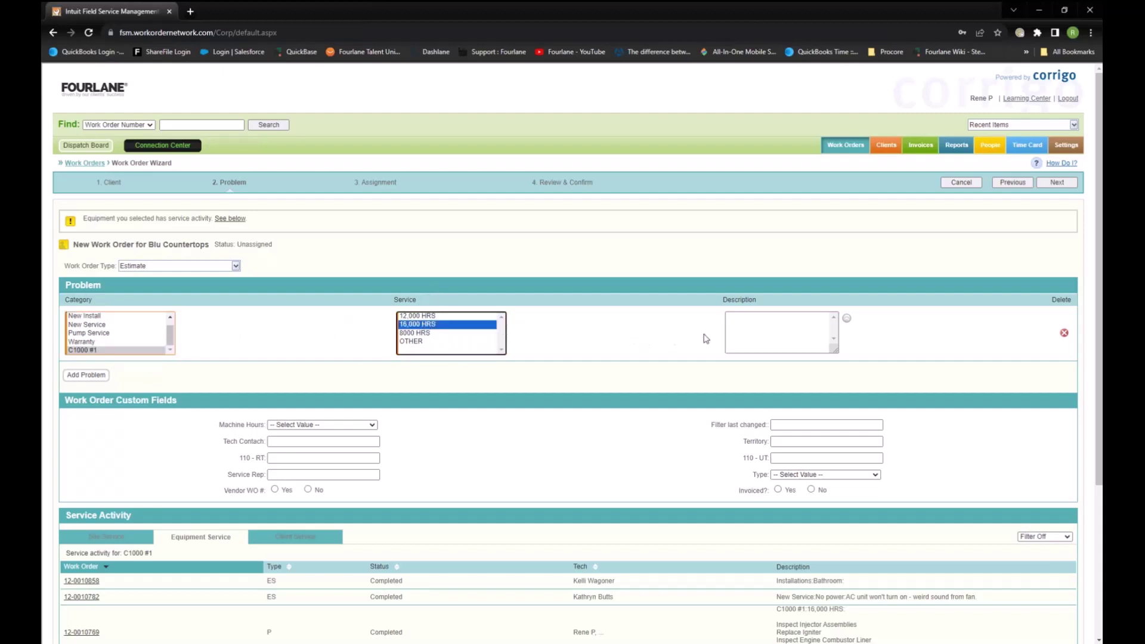
left_click(766, 331)
scroll(460, 399, "down", 3)
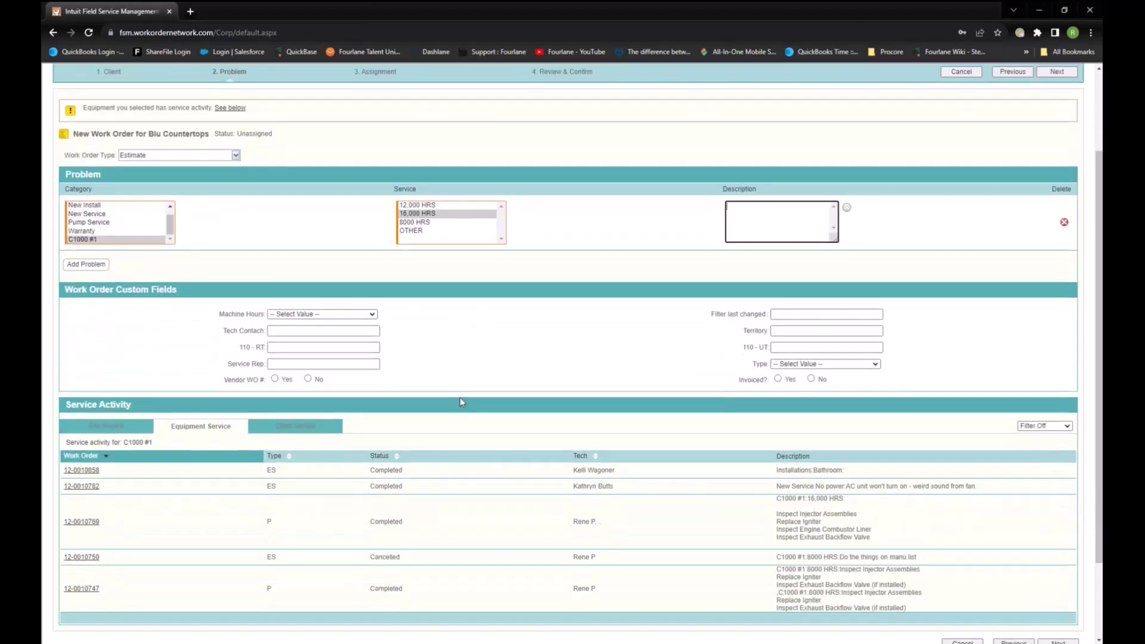
scroll(468, 339, "down", 2)
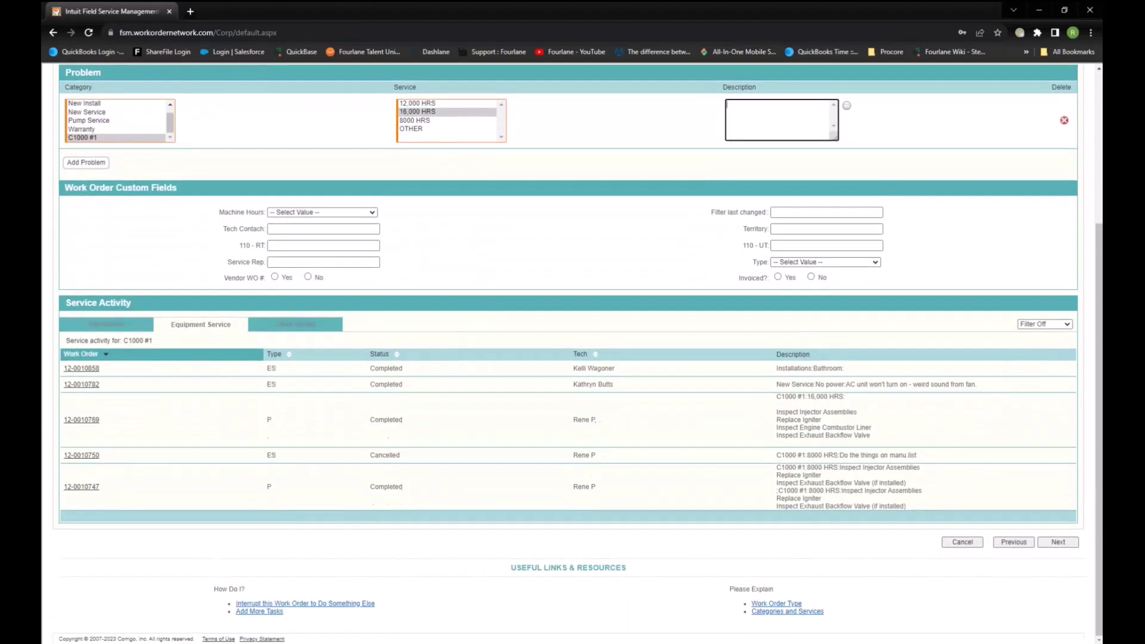
scroll(468, 340, "up", 2)
scroll(472, 360, "down", 1)
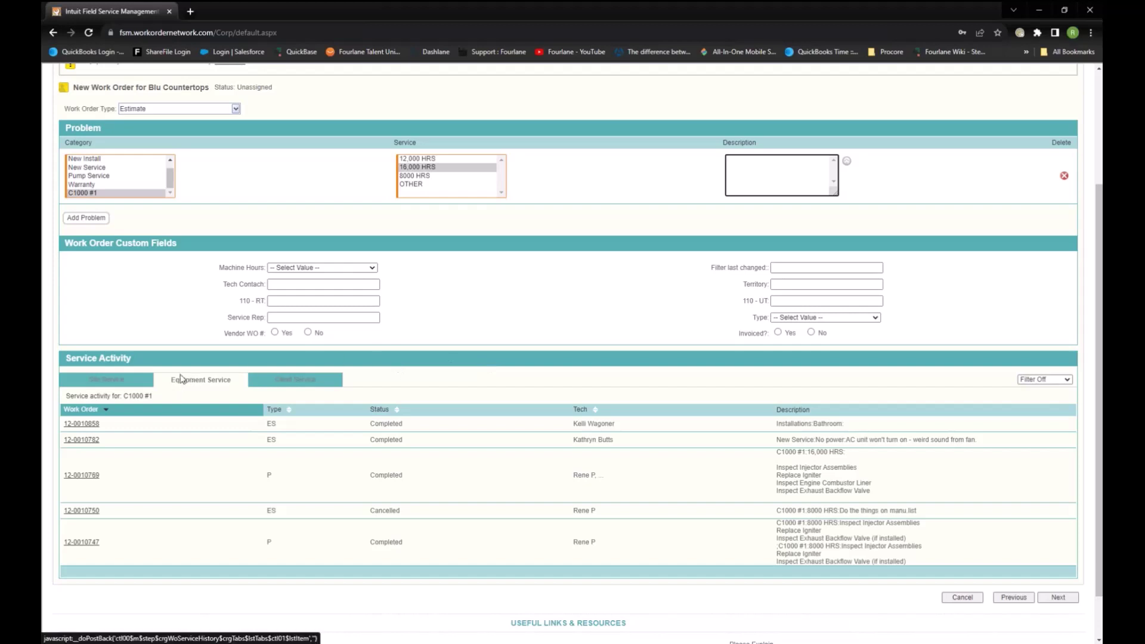
scroll(76, 513, "down", 1)
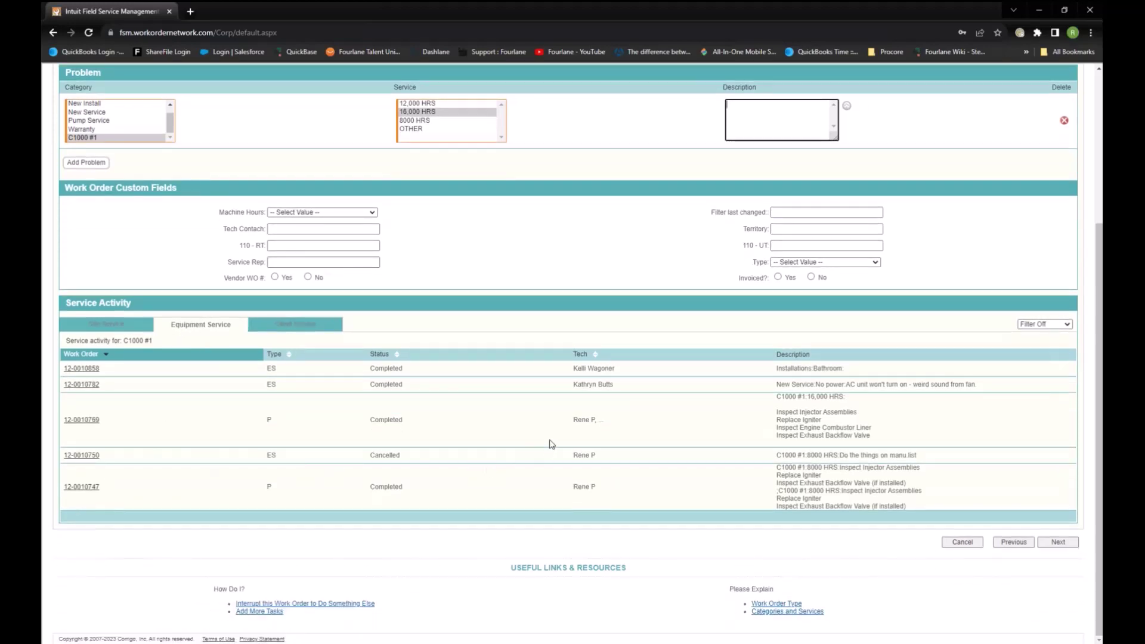
scroll(549, 444, "up", 1)
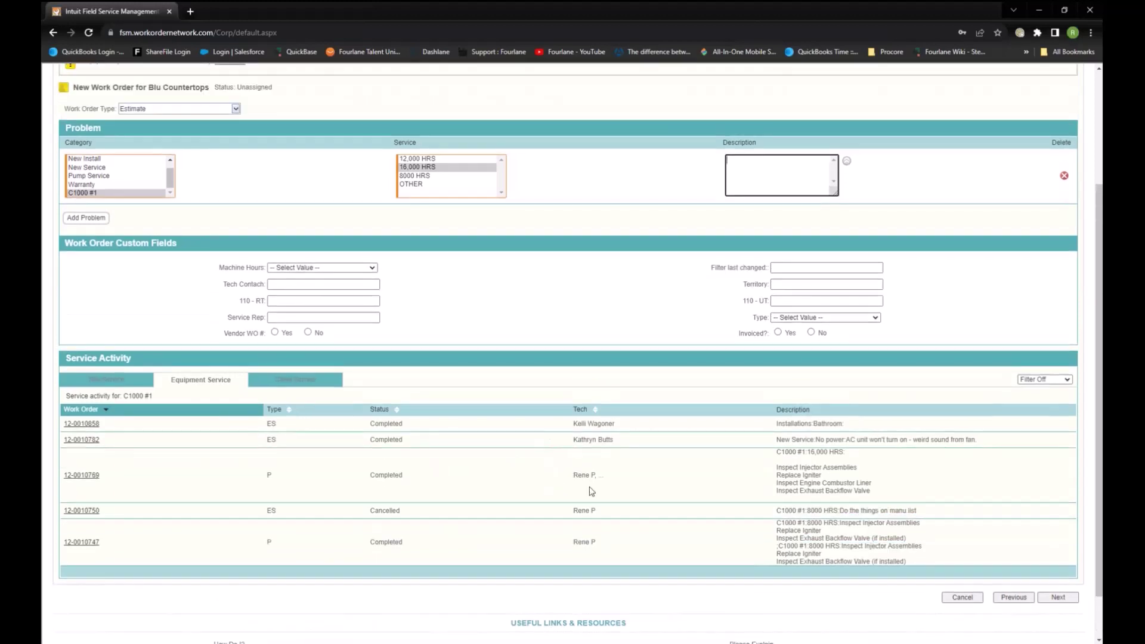
scroll(594, 489, "up", 3)
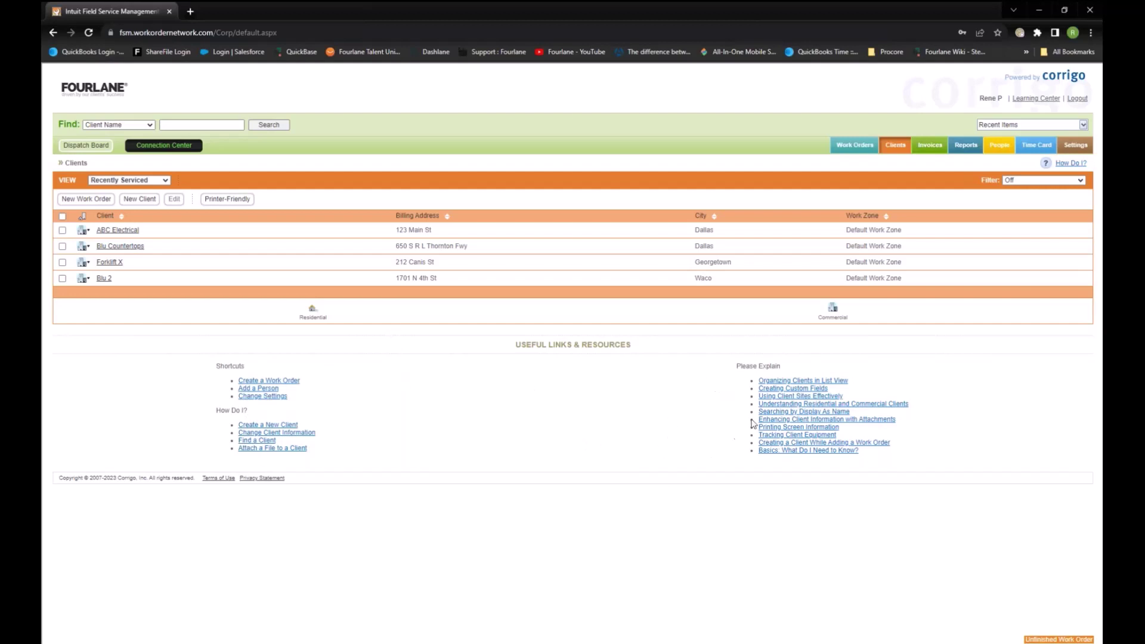
Return to the Approved invoices list showing the four unpaid invoices
left_click(932, 149)
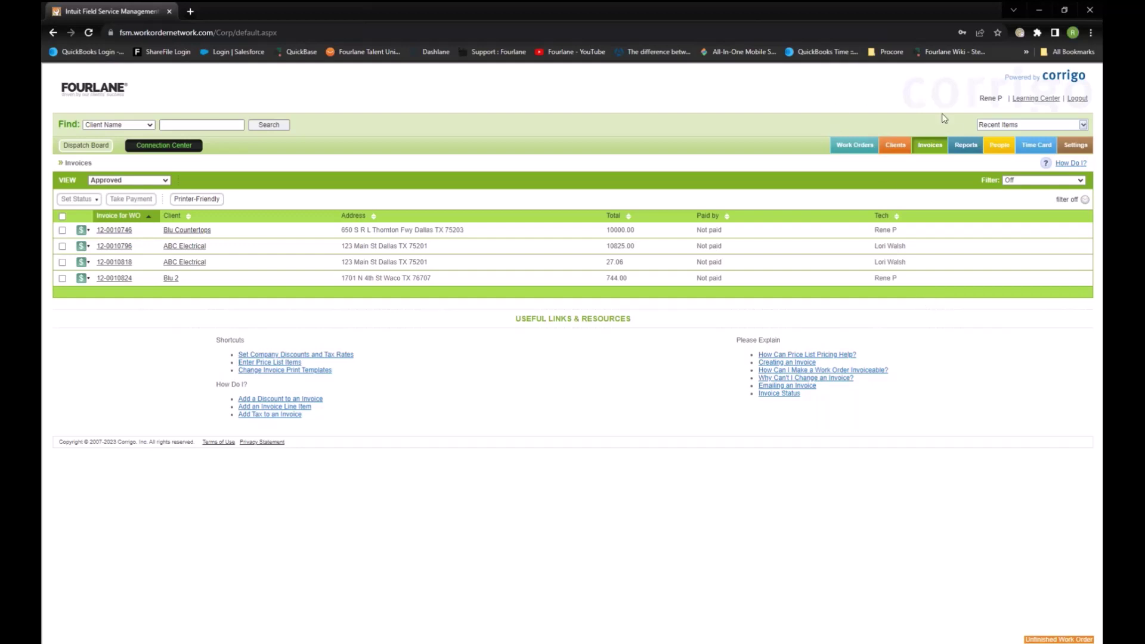
Open the Reports list showing Work Orders reports like Labor Report
left_click(966, 145)
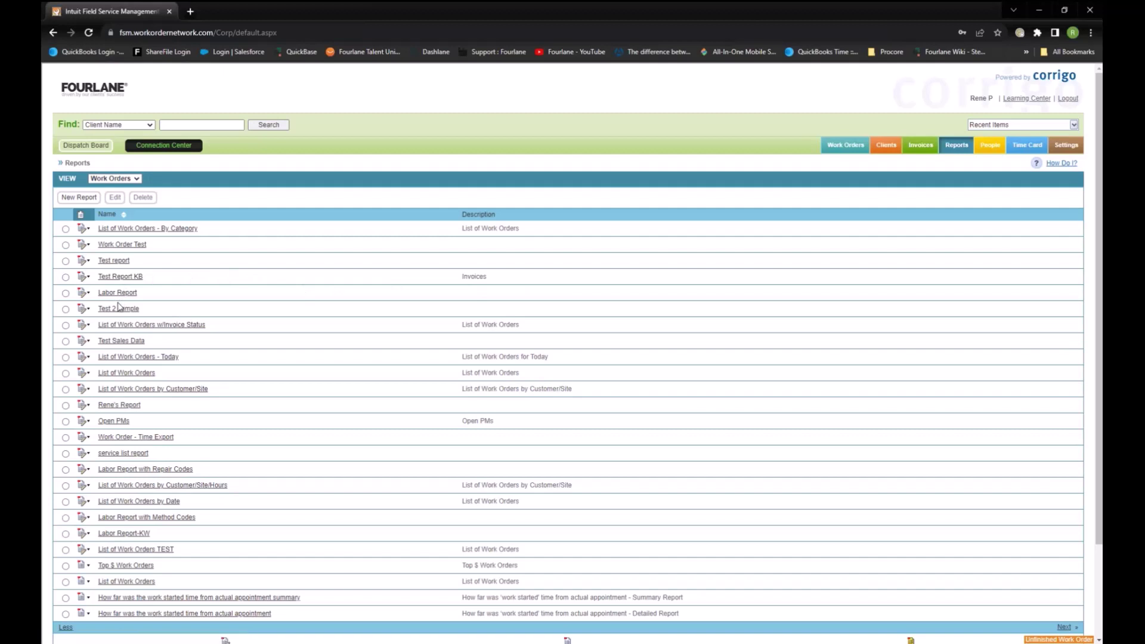
Open the Work Order Test report and generate it with the filter off
left_click(114, 246)
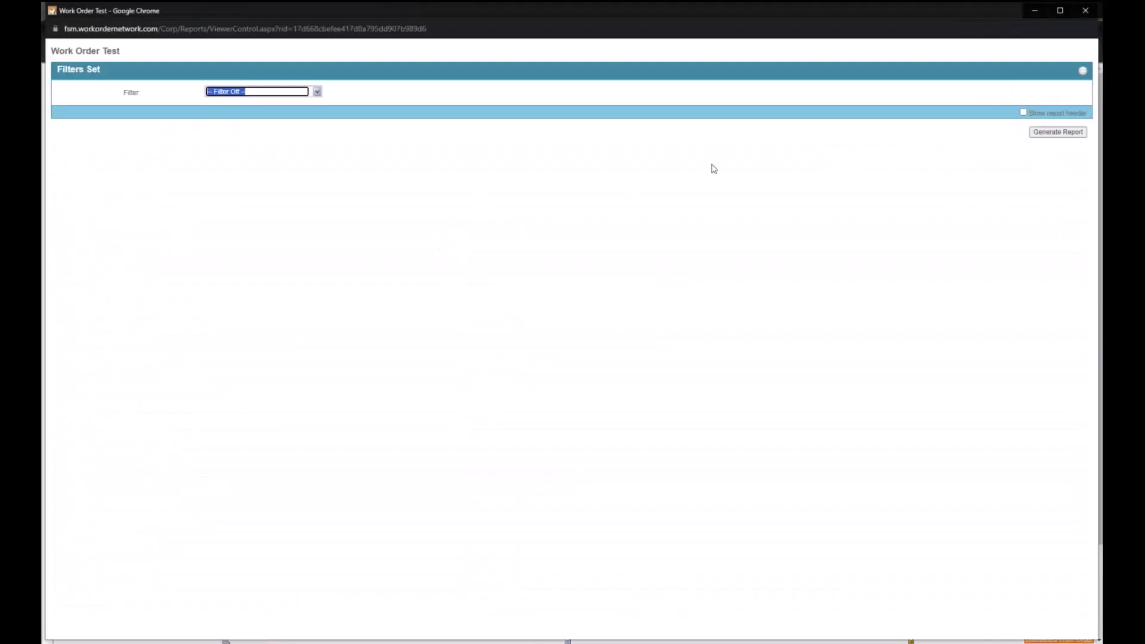
left_click(1059, 133)
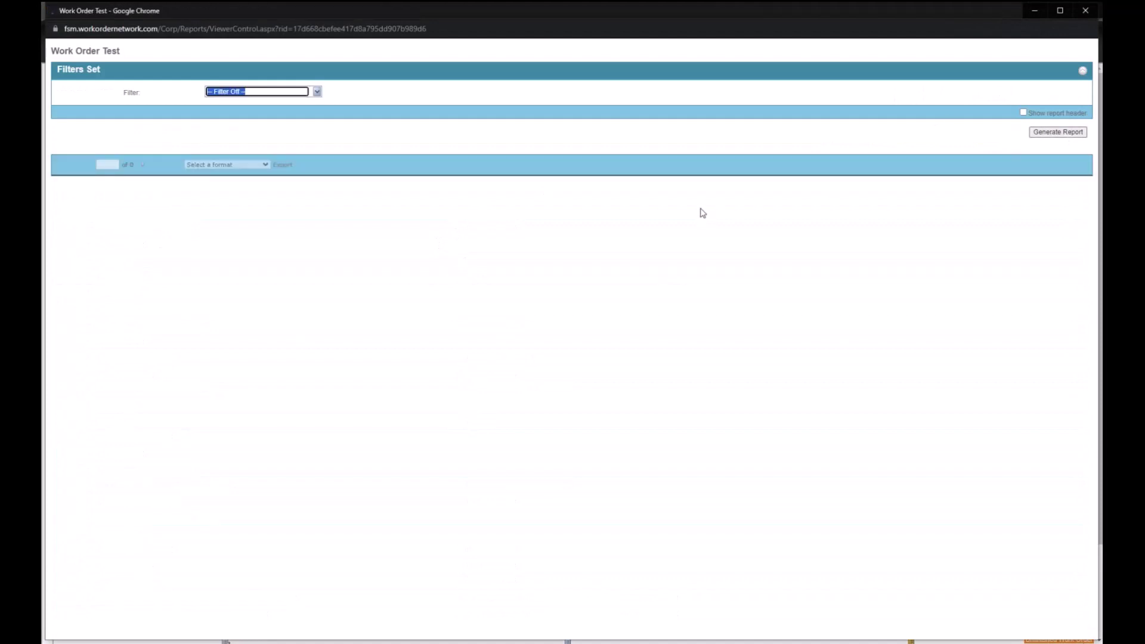